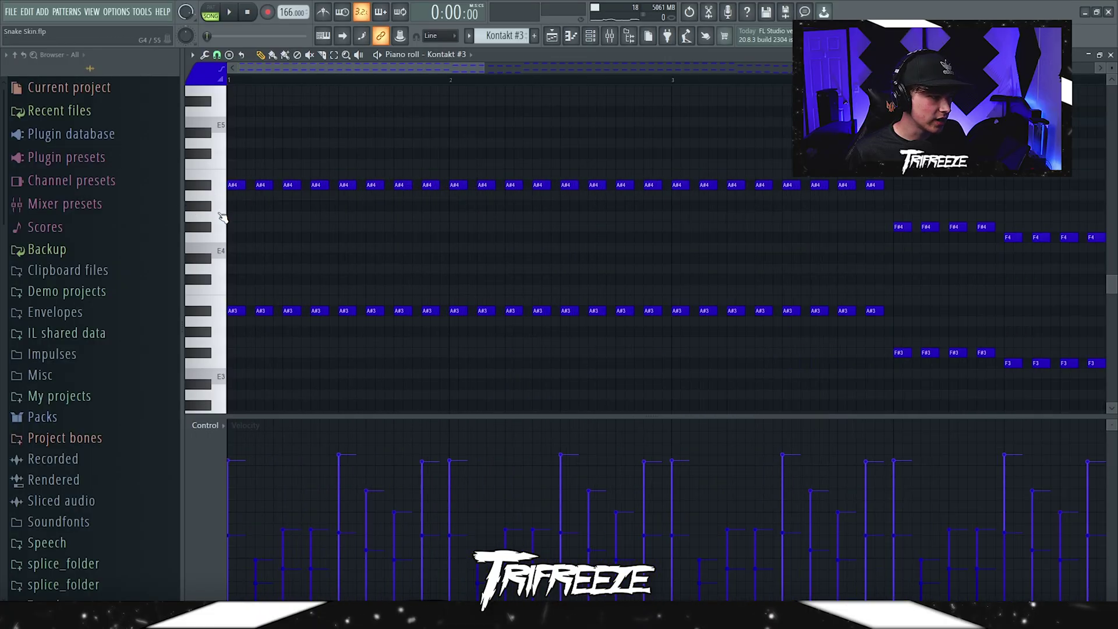
Step: Set the piano roll's scale highlighting to root note A# with the Minor Natural (Aeolian) scale
{"action": "scroll", "coordinate": [267, 173], "scroll_direction": "down", "scroll_amount": 1}
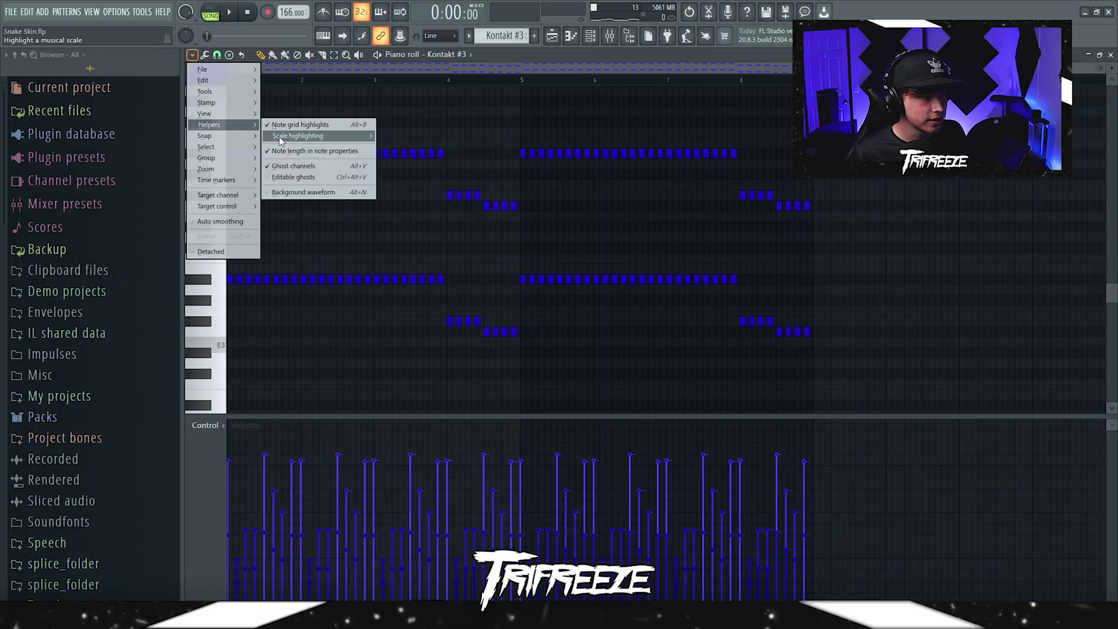
{"action": "mouse_move", "coordinate": [280, 139]}
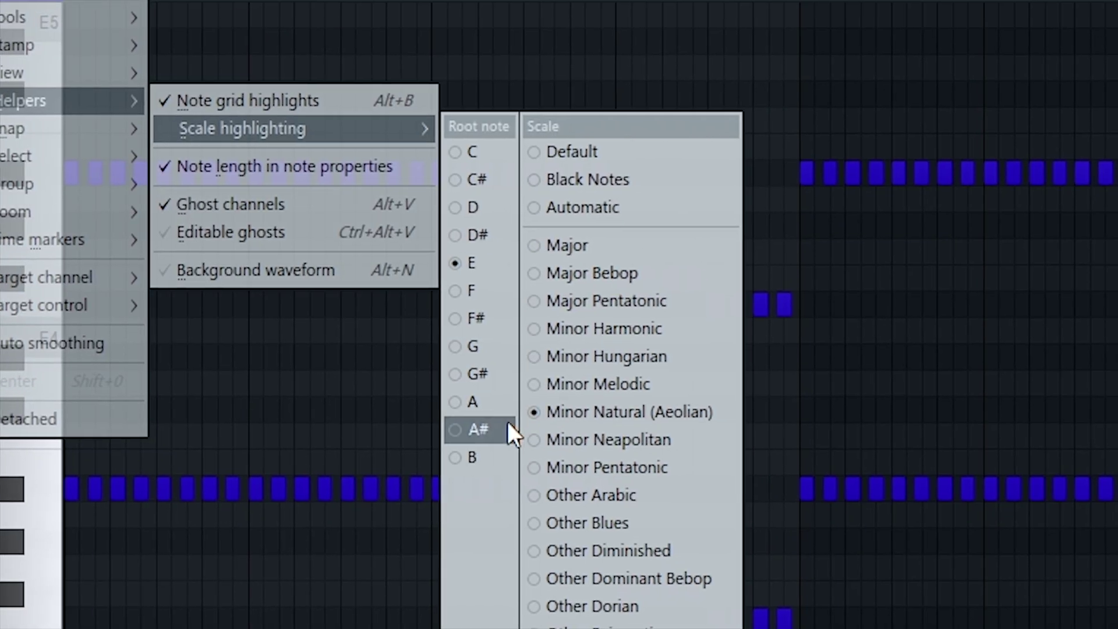
{"action": "left_click", "coordinate": [514, 426]}
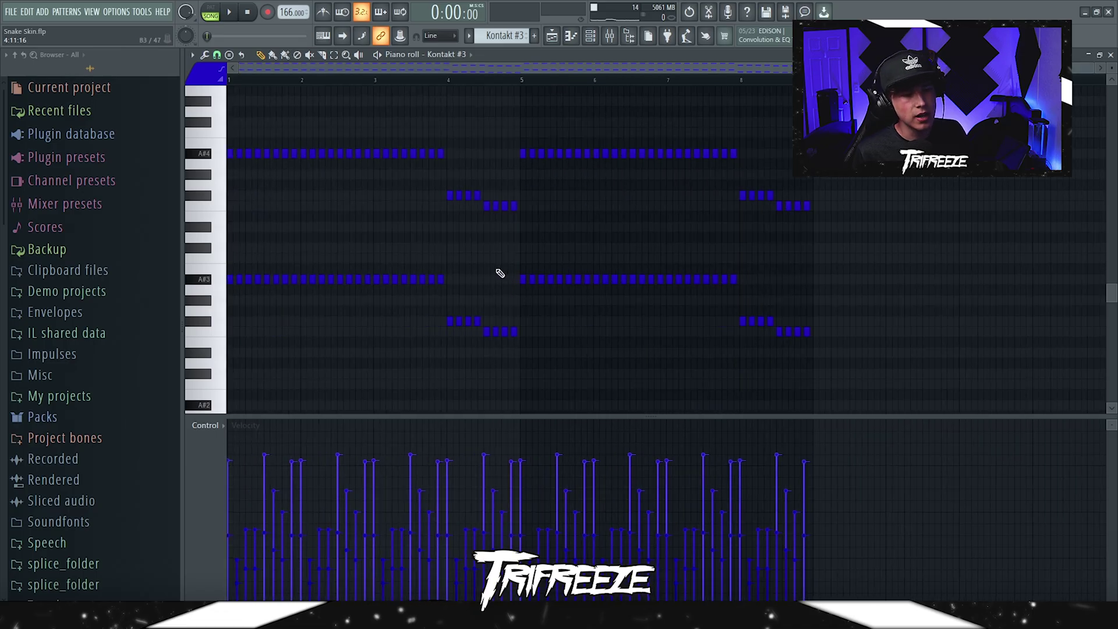
Step: Fill the first bar with eight evenly spaced A#4 notes in the empty Kontakt #3 pattern and play it back
{"action": "scroll", "coordinate": [282, 114], "scroll_direction": "up", "scroll_amount": 2, "text": "ctrl"}
{"action": "scroll", "coordinate": [332, 199], "scroll_direction": "up", "scroll_amount": 1}
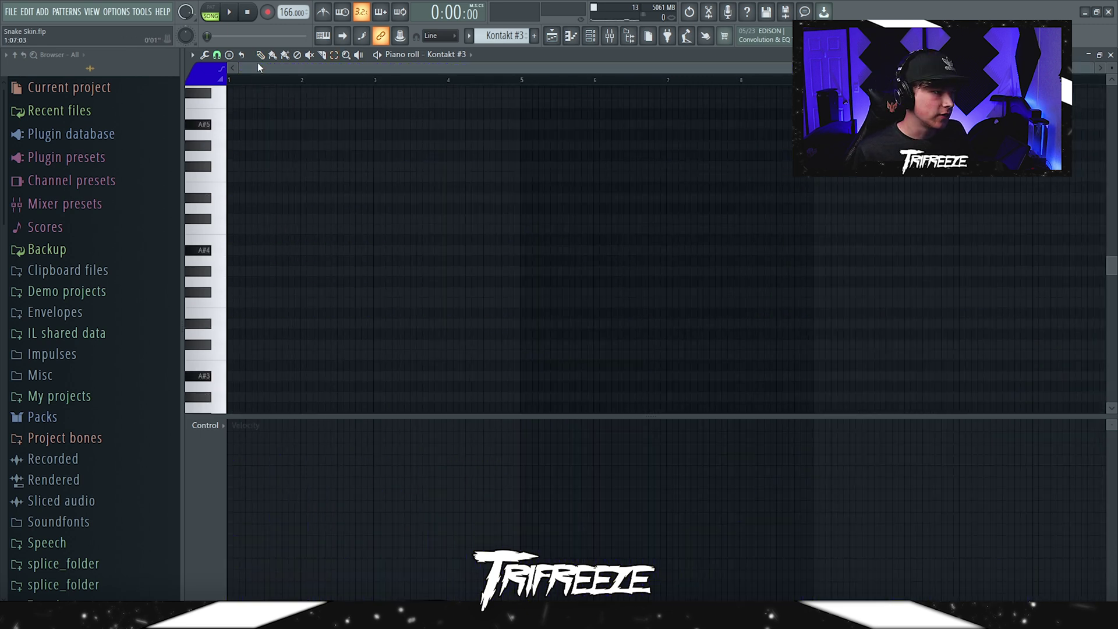
{"action": "scroll", "coordinate": [250, 259], "scroll_direction": "down", "scroll_amount": 2, "text": "ctrl"}
{"action": "left_click", "coordinate": [349, 301]}
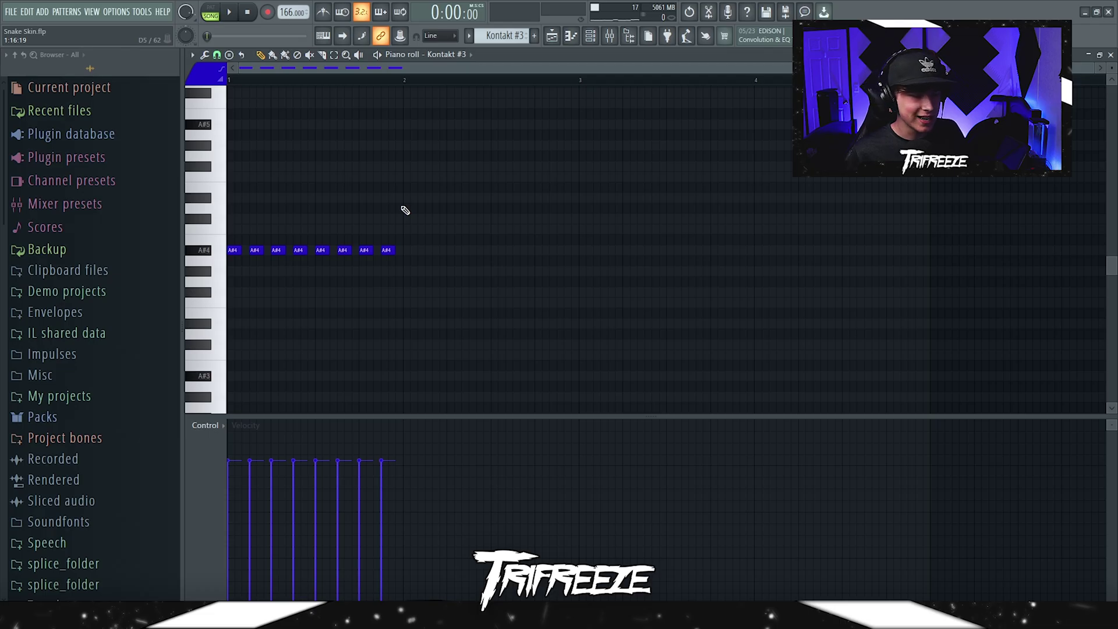
{"action": "key", "text": "space"}
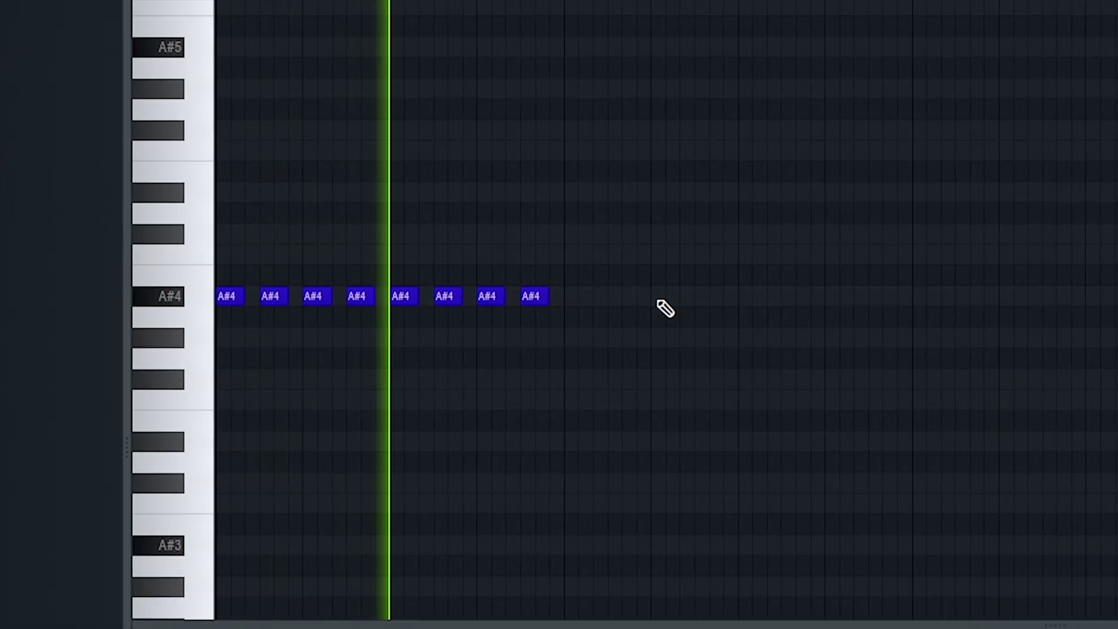
{"action": "key", "text": "space"}
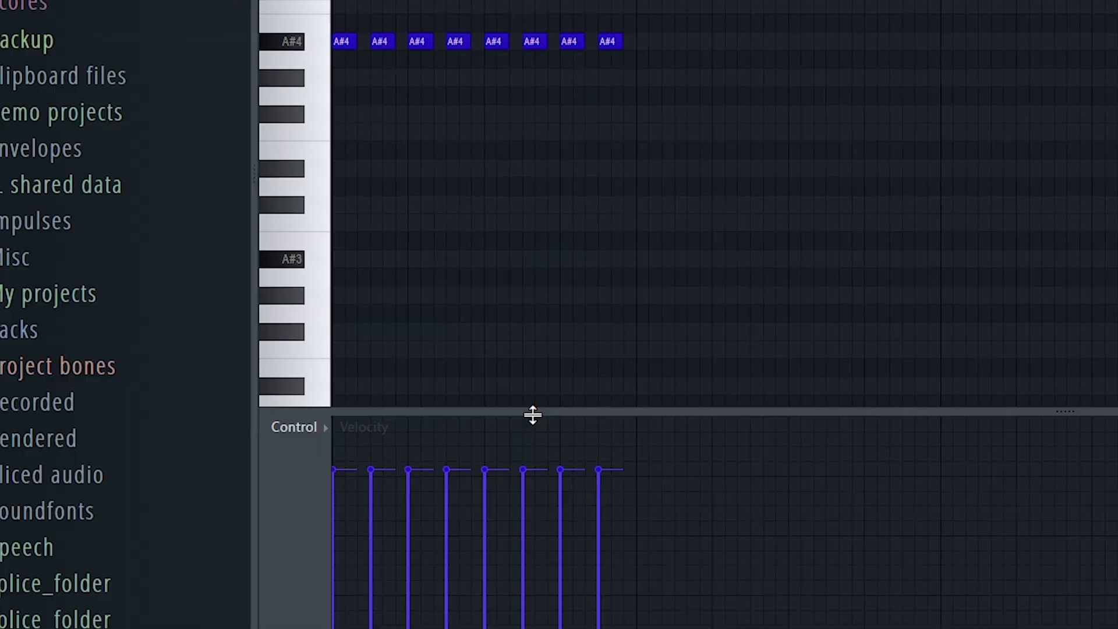
Step: Enlarge the velocity lane, vary the velocities of the repeated A#4 notes, and repeat the bar across four bars
{"action": "left_click_drag", "start_coordinate": [533, 414], "coordinate": [593, 174]}
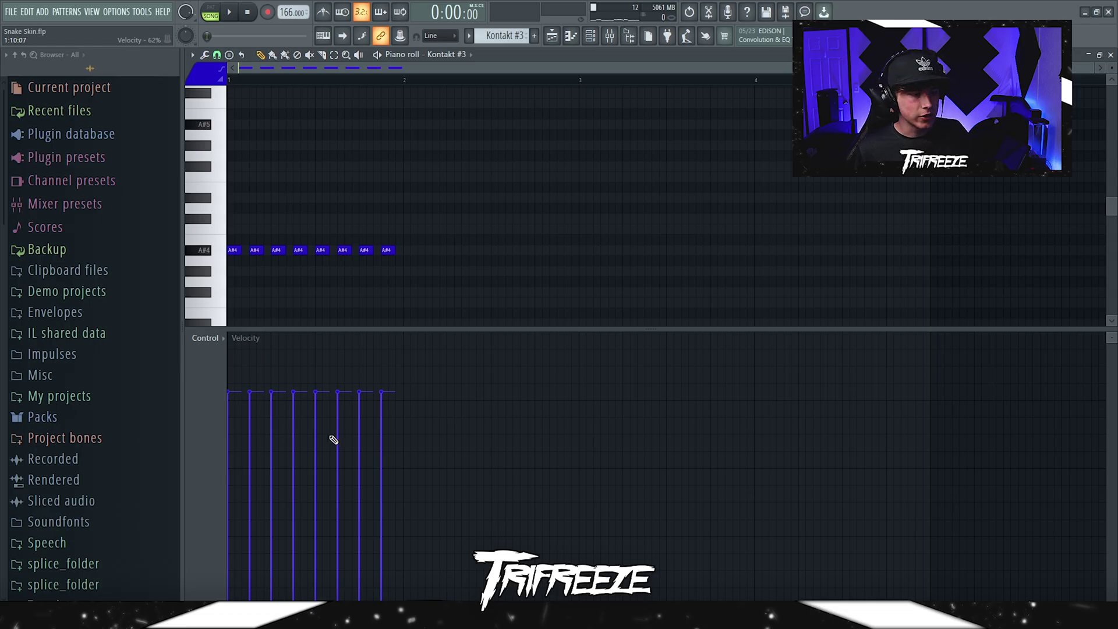
{"action": "key", "text": "space"}
{"action": "left_click", "coordinate": [251, 466]}
{"action": "left_click", "coordinate": [275, 490]}
{"action": "left_click", "coordinate": [402, 519]}
{"action": "mouse_move", "coordinate": [441, 505]}
{"action": "left_mouse_down"}
{"action": "mouse_move", "coordinate": [452, 509]}
{"action": "mouse_move", "coordinate": [495, 463]}
{"action": "left_mouse_up"}
{"action": "mouse_move", "coordinate": [441, 585]}
{"action": "left_mouse_down"}
{"action": "mouse_move", "coordinate": [462, 569]}
{"action": "mouse_move", "coordinate": [493, 467]}
{"action": "left_mouse_up"}
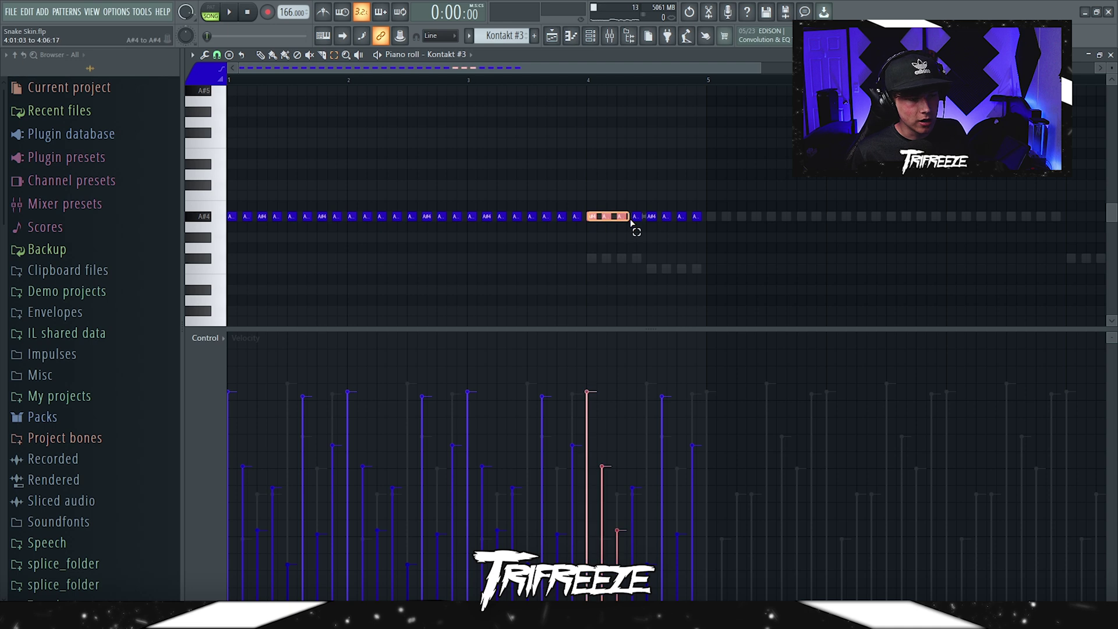
Step: Move bar 4's first four notes down to F#4 and its last four to F4, and repeat the phrase in bars 5 to 8
{"action": "left_click_drag", "start_coordinate": [630, 220], "coordinate": [633, 220]}
{"action": "left_click_drag", "start_coordinate": [588, 257], "coordinate": [589, 256]}
{"action": "left_click_drag", "start_coordinate": [517, 351], "coordinate": [682, 378]}
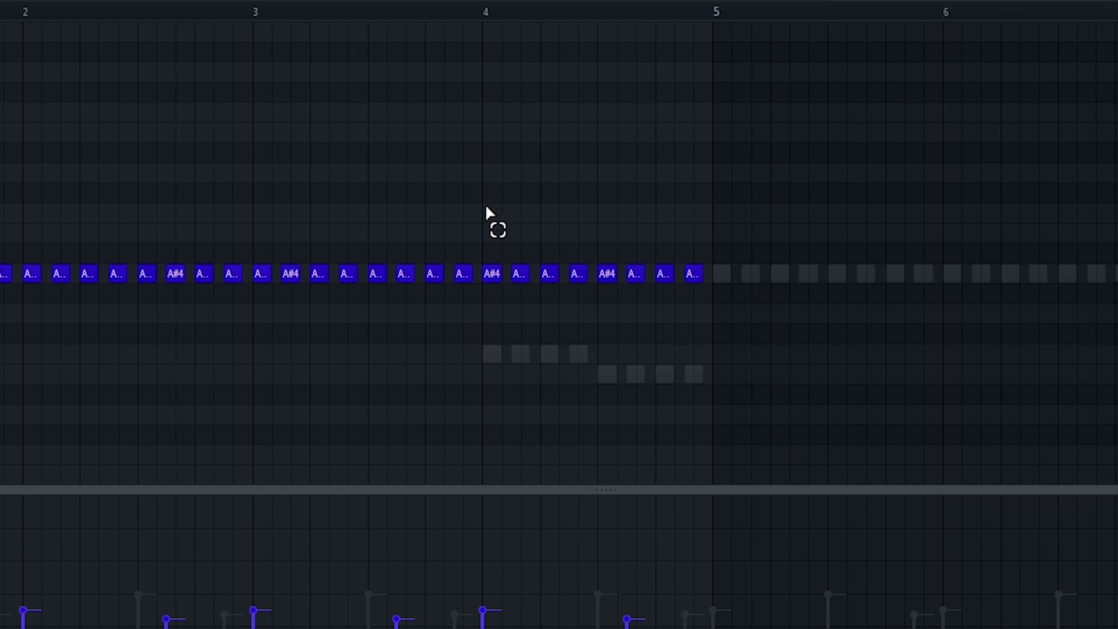
{"action": "left_click_drag", "start_coordinate": [752, 347], "coordinate": [602, 365]}
{"action": "left_click_drag", "start_coordinate": [856, 327], "coordinate": [484, 398]}
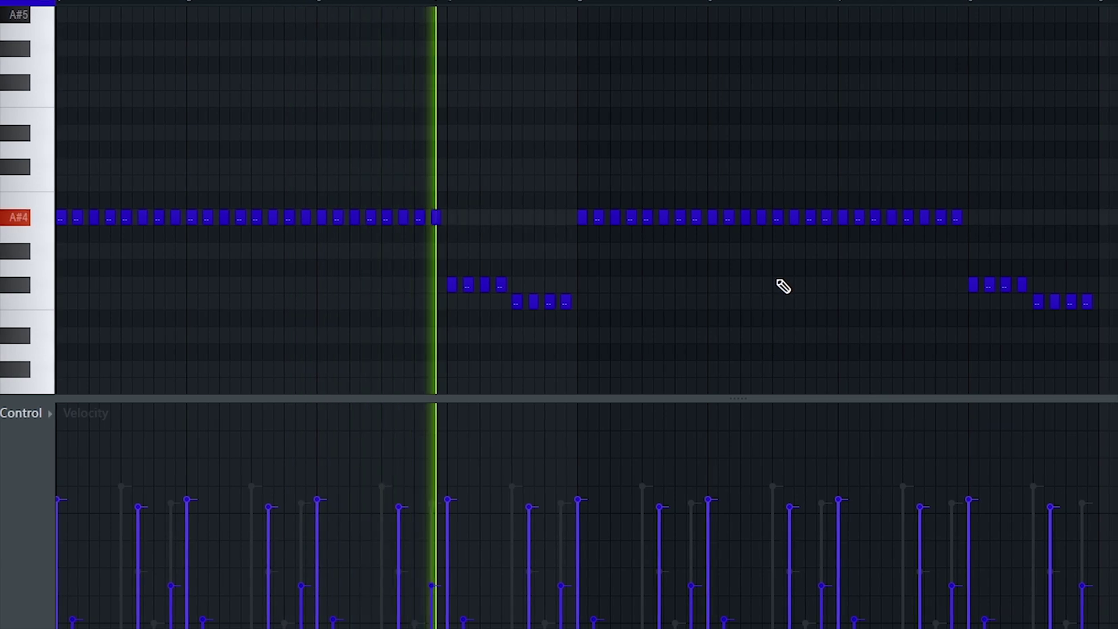
Step: Duplicate the whole A#4 melody one octave lower, starting on A#3, and play both layers together
{"action": "scroll", "coordinate": [779, 285], "scroll_direction": "down", "scroll_amount": 1}
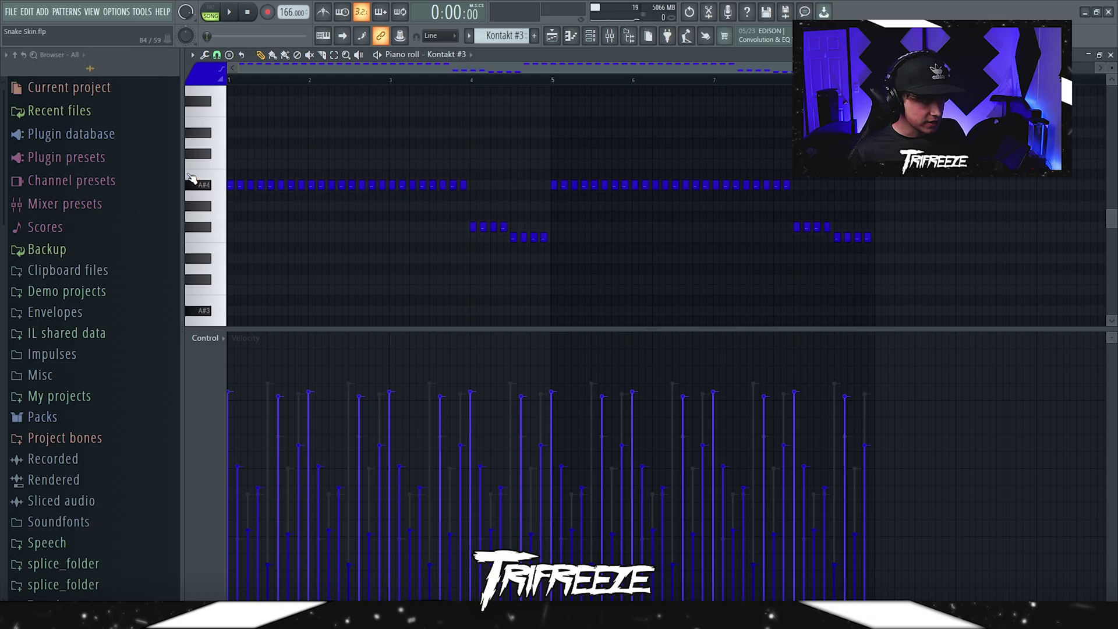
{"action": "scroll", "coordinate": [247, 224], "scroll_direction": "down", "scroll_amount": 3}
{"action": "key", "text": "alt+v"}
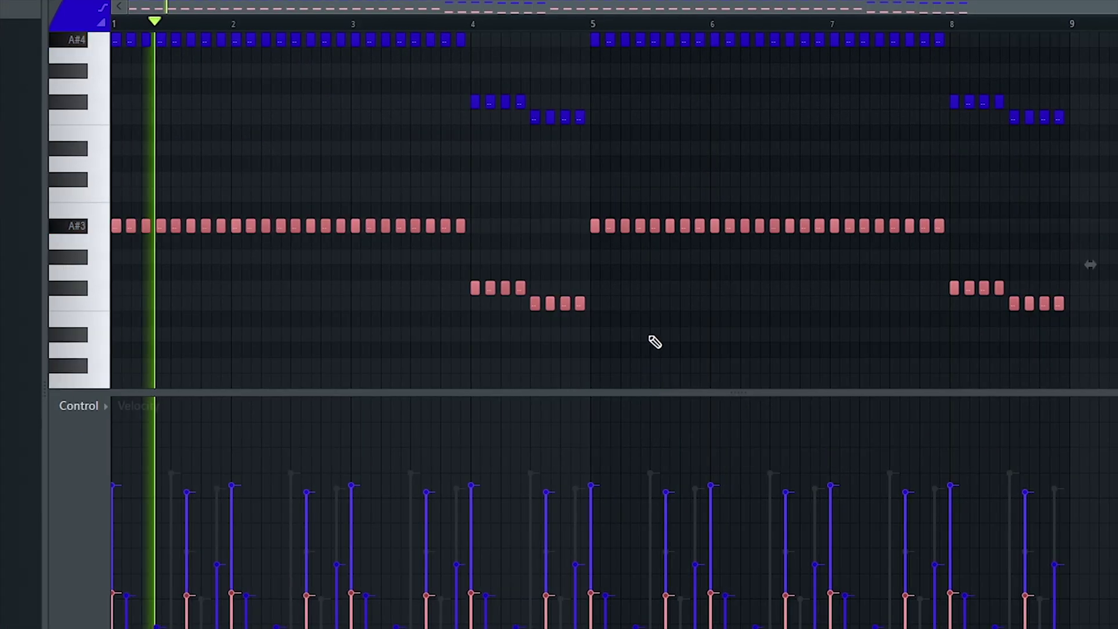
{"action": "scroll", "coordinate": [655, 342], "scroll_direction": "up", "scroll_amount": 1}
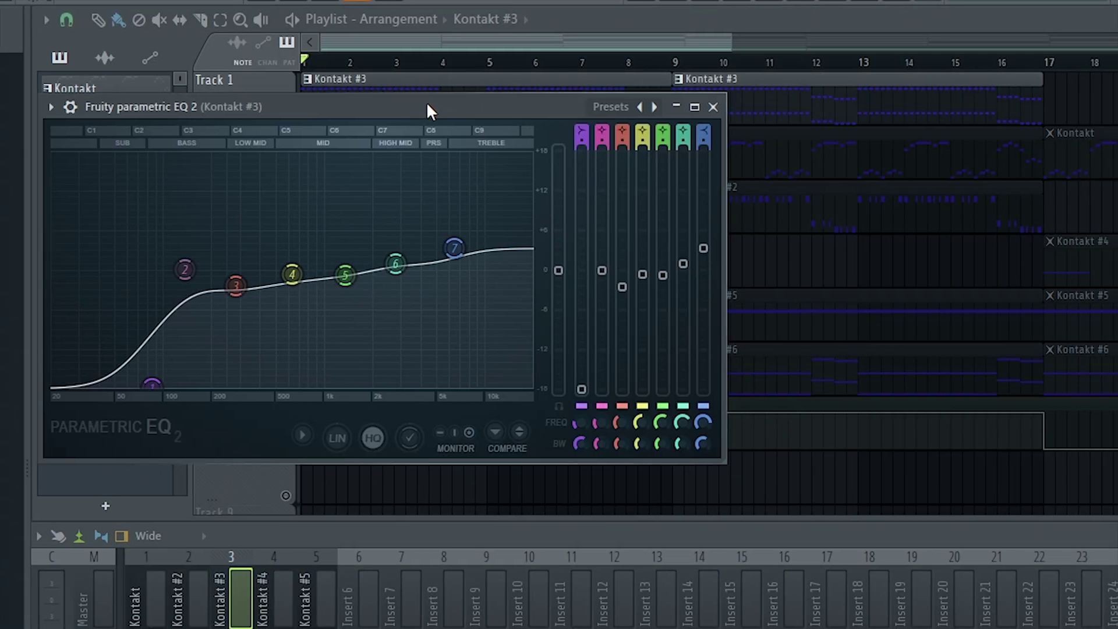
Step: Review the Kontakt #3 track's Fruity parametric EQ 2 curve and the Spitfire Solo Violin instrument loaded in Kontakt
{"action": "left_click_drag", "start_coordinate": [429, 110], "coordinate": [679, 127]}
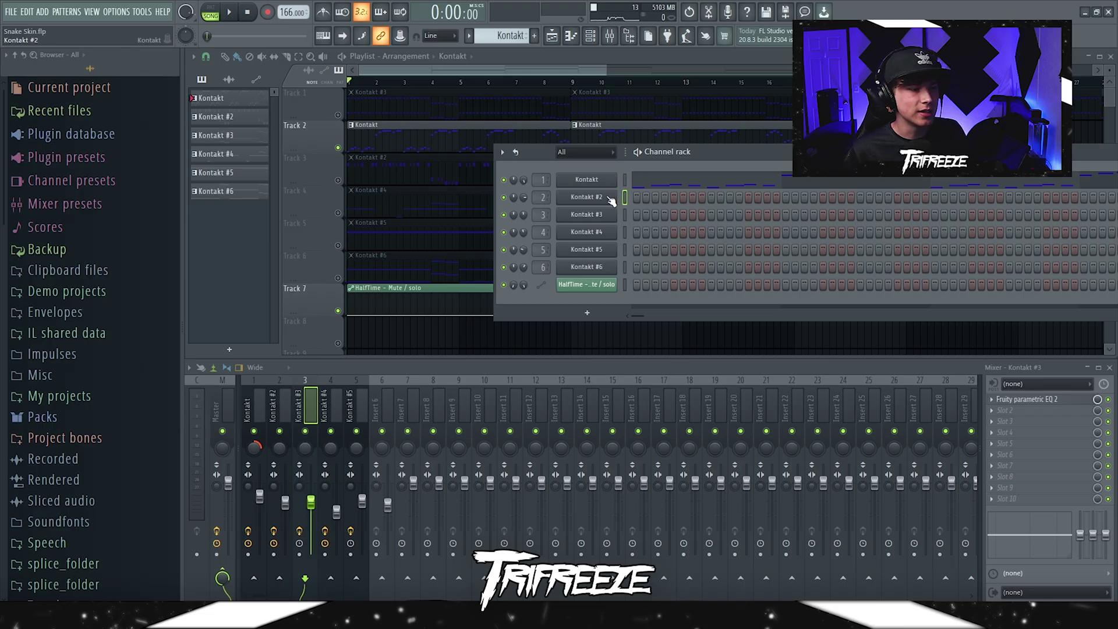
{"action": "left_click", "coordinate": [607, 198]}
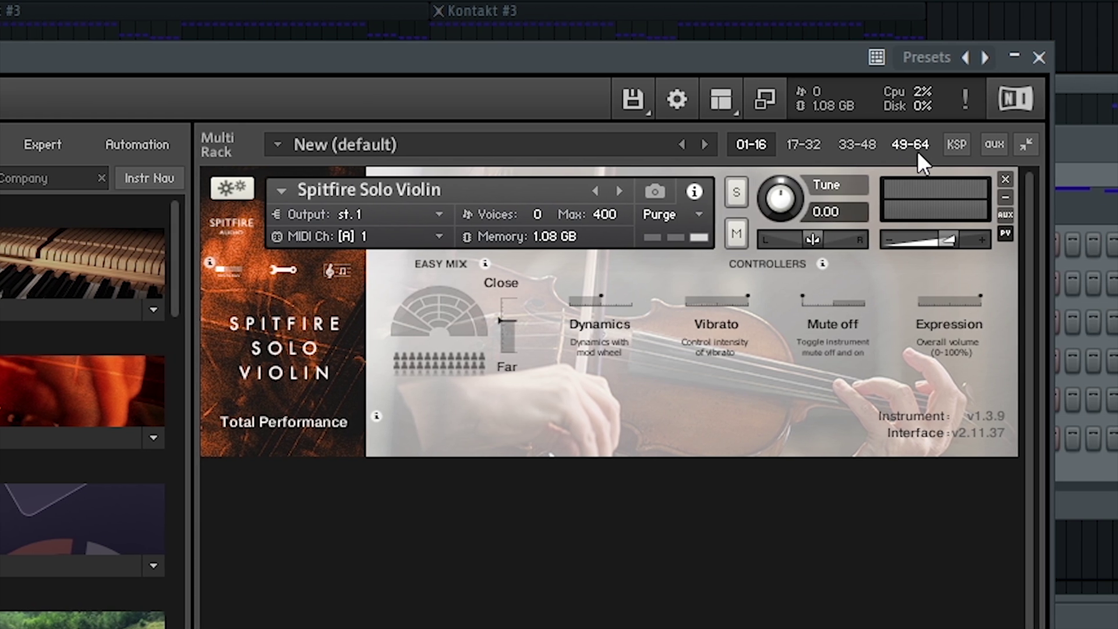
{"action": "left_click", "coordinate": [1029, 59]}
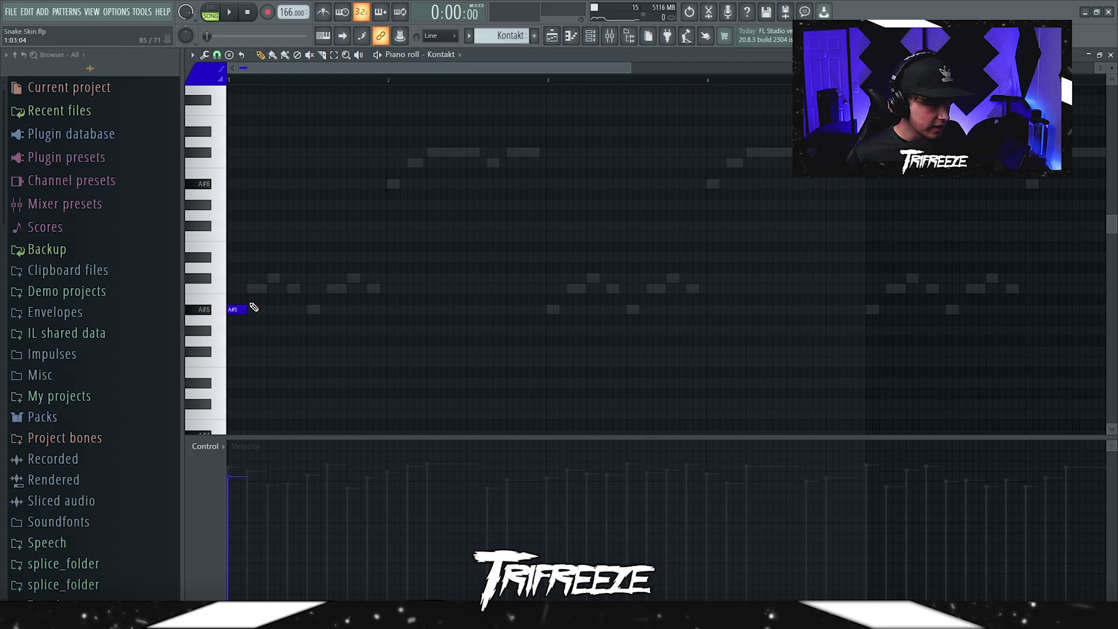
Step: Add F#6, F6 and F#6 notes after the opening A#5 in the Kontakt pattern and play them back
{"action": "key", "text": "space"}
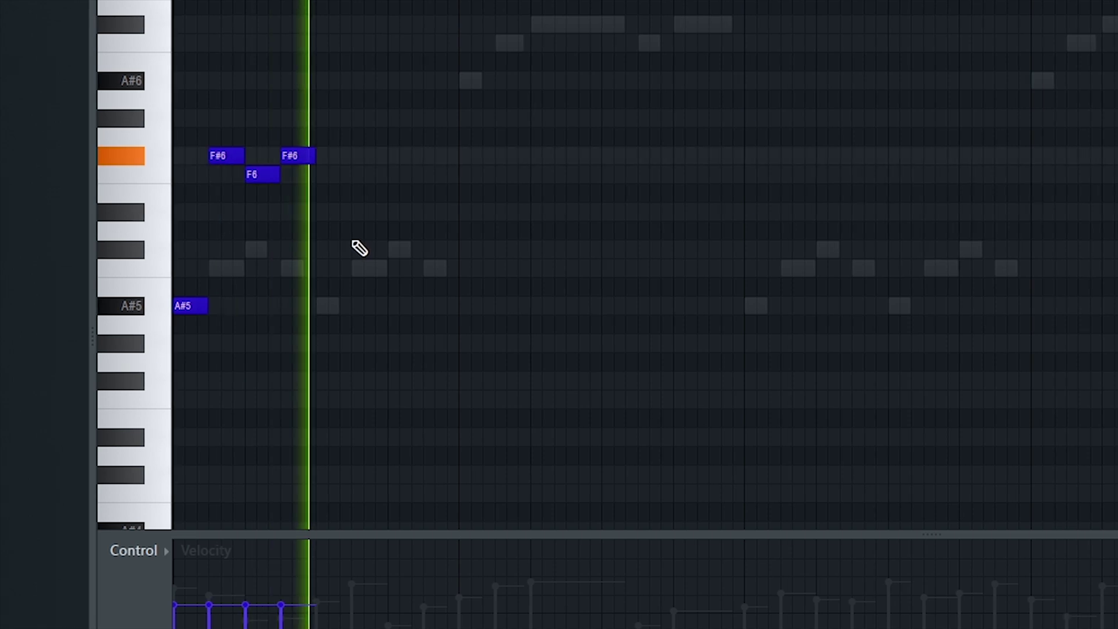
{"action": "key", "text": "space"}
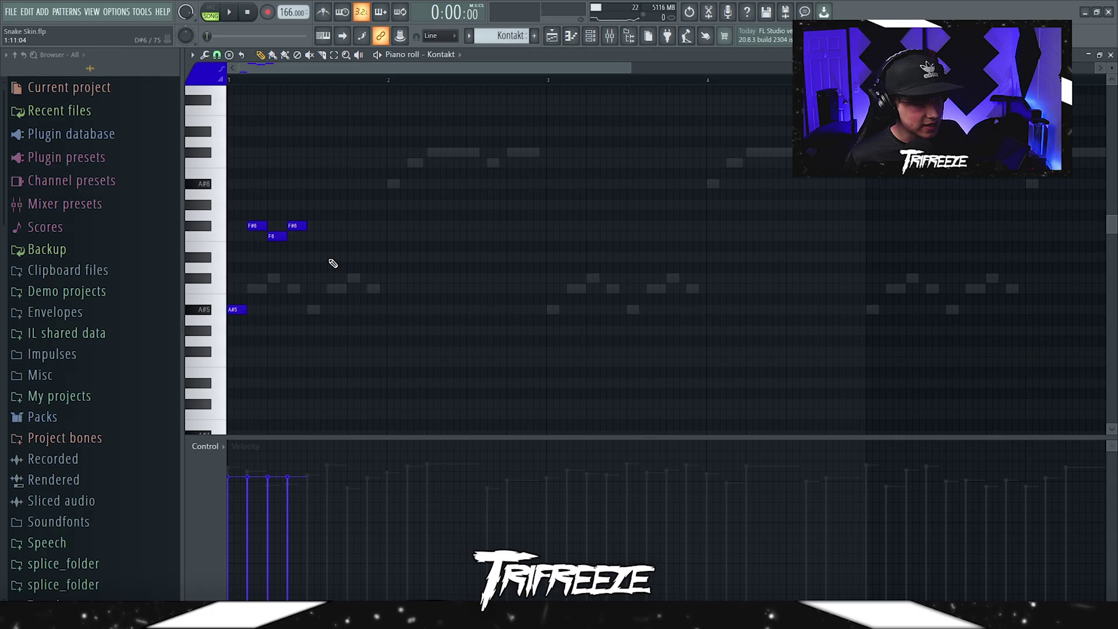
{"action": "key", "text": "space"}
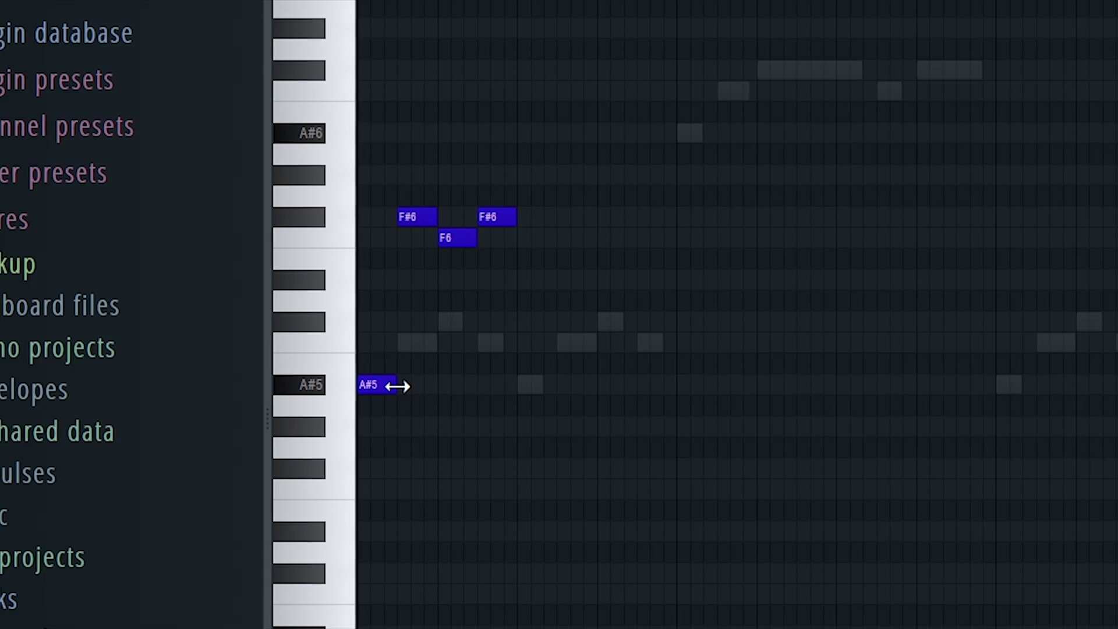
Step: Shorten the A#5, F6 and second F#6 notes in the violin melody and listen to the result
{"action": "left_click_drag", "start_coordinate": [247, 310], "coordinate": [240, 315]}
{"action": "left_click_drag", "start_coordinate": [463, 238], "coordinate": [491, 217]}
{"action": "key", "text": "space"}
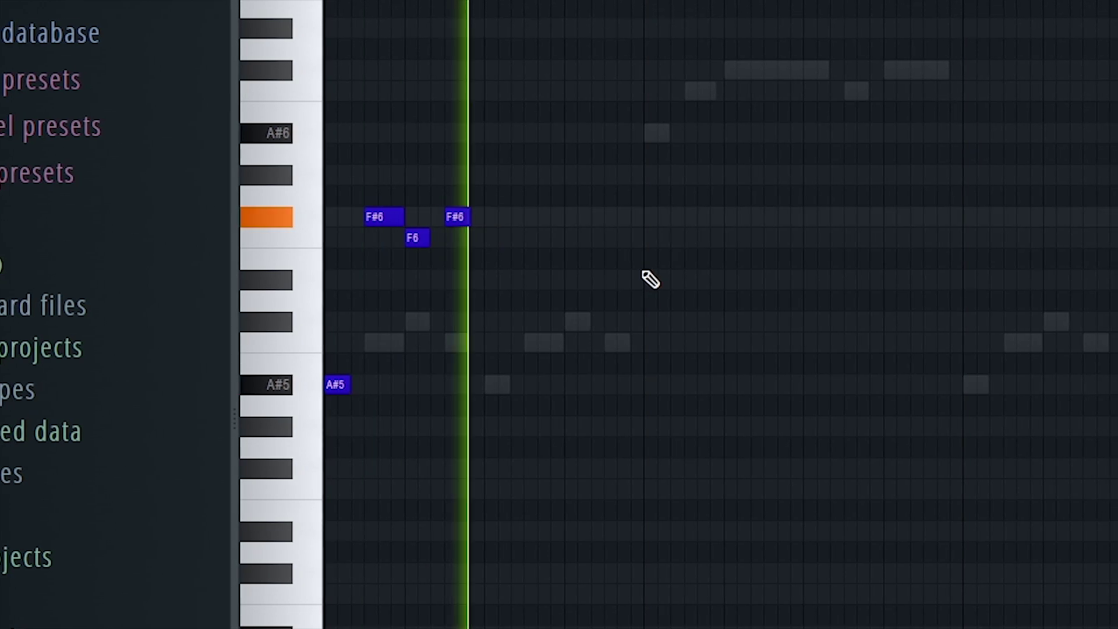
{"action": "key", "text": "space"}
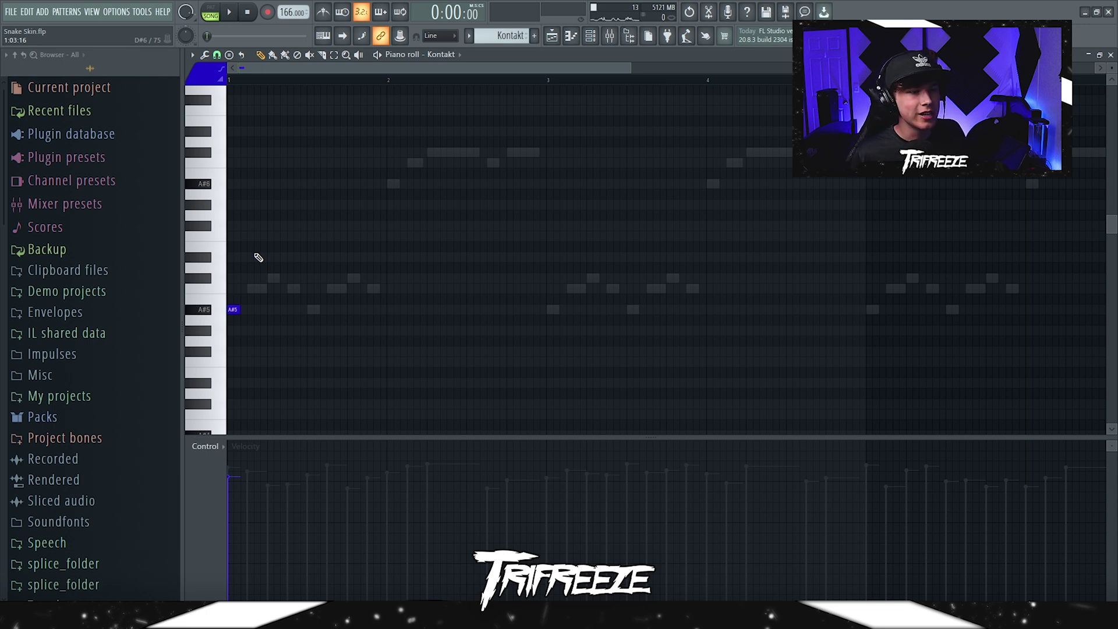
Step: Extend the violin melody to four bars, descending through D#6, C#6 and C6, and shorten the long C6 note
{"action": "left_click", "coordinate": [255, 226]}
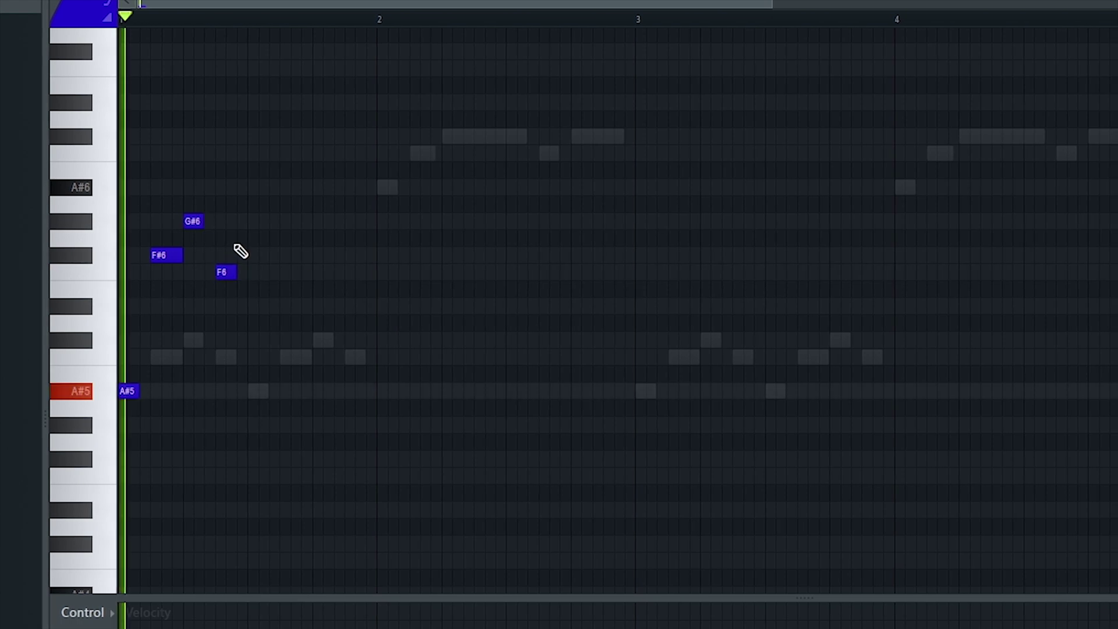
{"action": "left_click", "coordinate": [249, 307]}
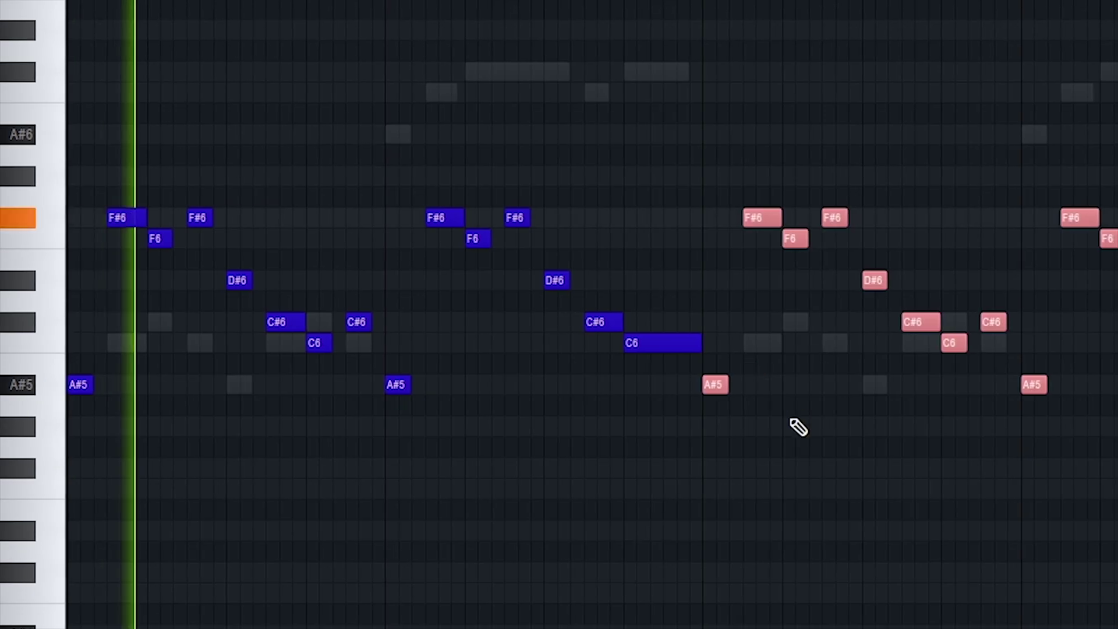
{"action": "left_click", "coordinate": [786, 439]}
{"action": "left_click_drag", "start_coordinate": [689, 344], "coordinate": [680, 352]}
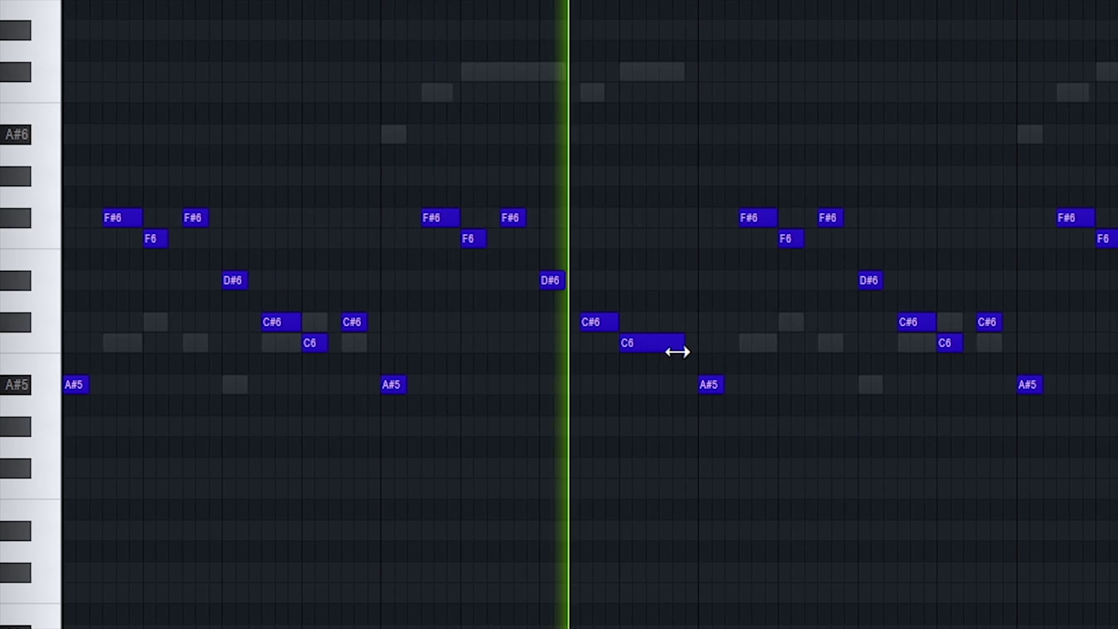
Step: Duplicate the four-bar violin melody into bars 5 to 8 and transpose the copy up one octave
{"action": "scroll", "coordinate": [832, 377], "scroll_direction": "down", "scroll_amount": 3}
{"action": "left_click", "coordinate": [898, 418]}
{"action": "right_click", "coordinate": [898, 419]}
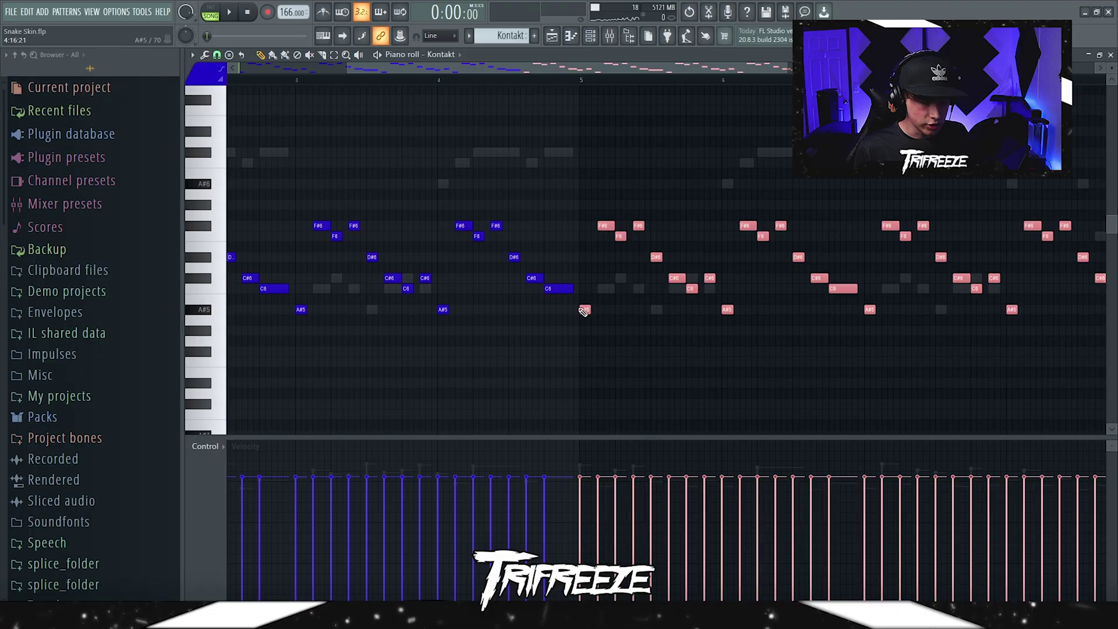
{"action": "key", "text": "ctrl+Up"}
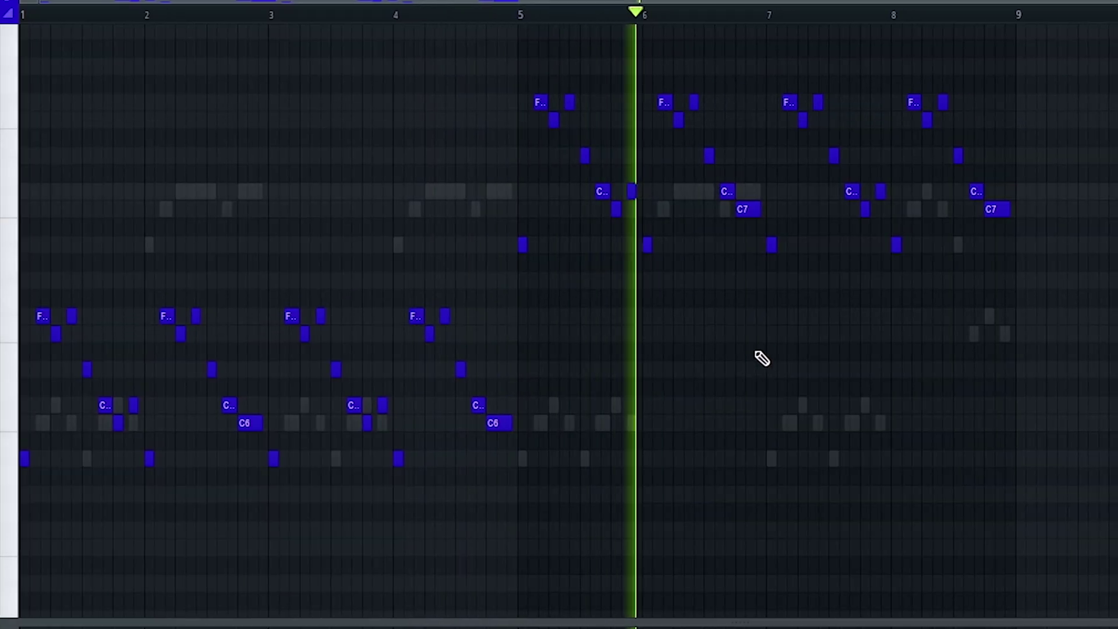
{"action": "left_click", "coordinate": [230, 2]}
{"action": "mouse_move", "coordinate": [1025, 173]}
{"action": "left_mouse_down"}
{"action": "mouse_move", "coordinate": [994, 206]}
{"action": "mouse_move", "coordinate": [949, 212]}
{"action": "left_mouse_up"}
{"action": "left_click", "coordinate": [1094, 291], "text": "ctrl"}
{"action": "scroll", "coordinate": [1098, 295], "scroll_direction": "up", "scroll_amount": 2}
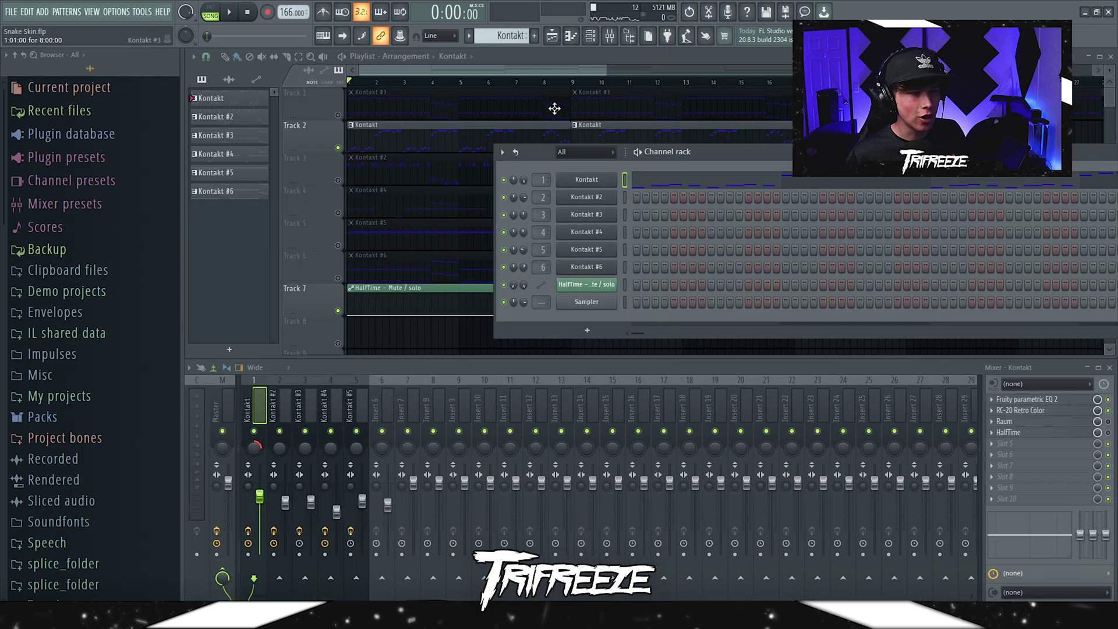
Step: Open the Kontakt channel from the channel rack and examine the HalfTime effect settings on its mixer track
{"action": "left_click", "coordinate": [590, 37]}
{"action": "left_click", "coordinate": [590, 36]}
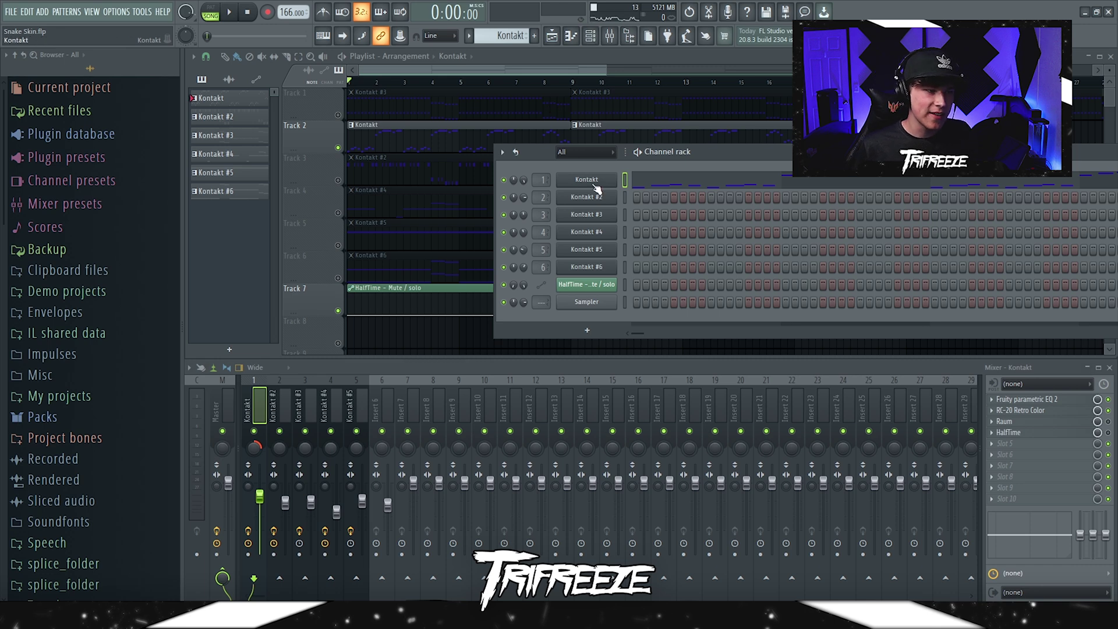
{"action": "left_click", "coordinate": [597, 188]}
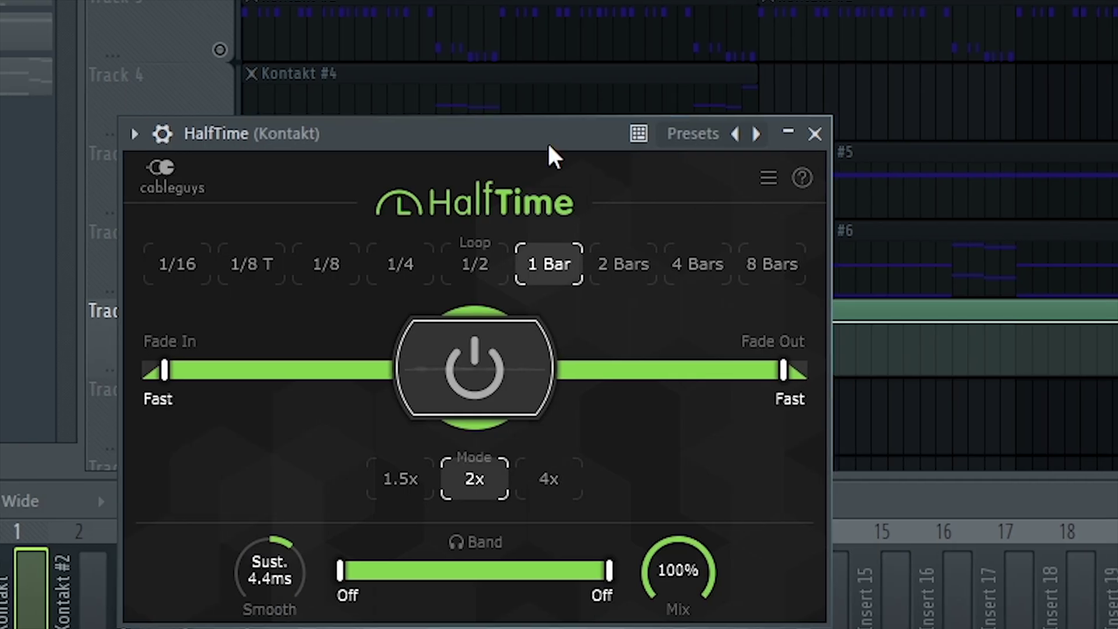
{"action": "left_click", "coordinate": [815, 134]}
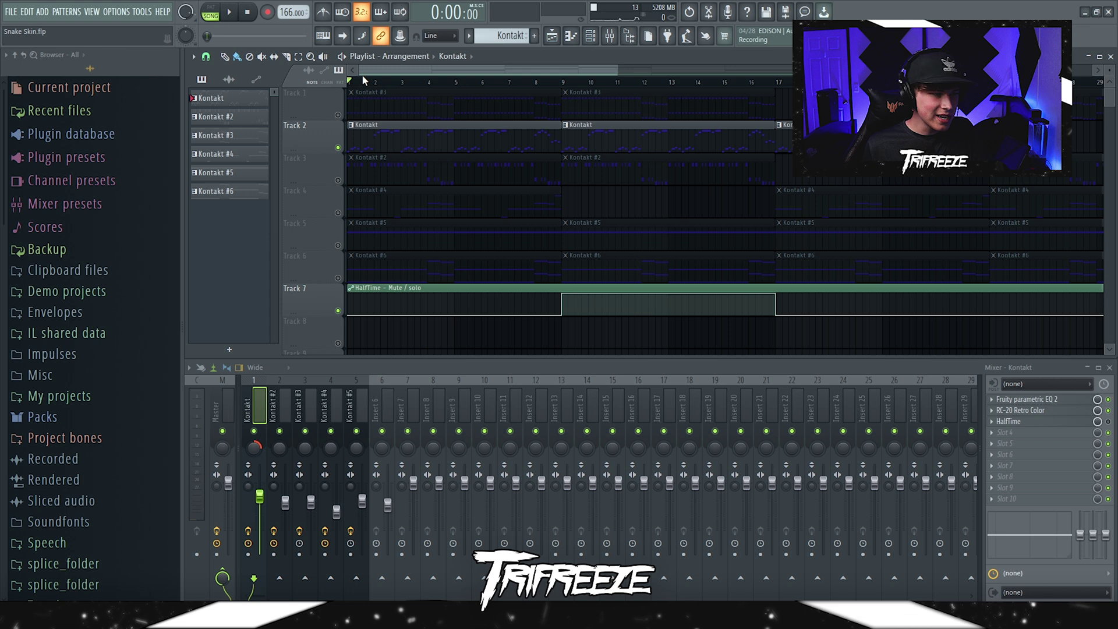
Step: Open the Kontakt #2 pattern's notes from Track 3 of the playlist and play them
{"action": "left_click", "coordinate": [399, 175]}
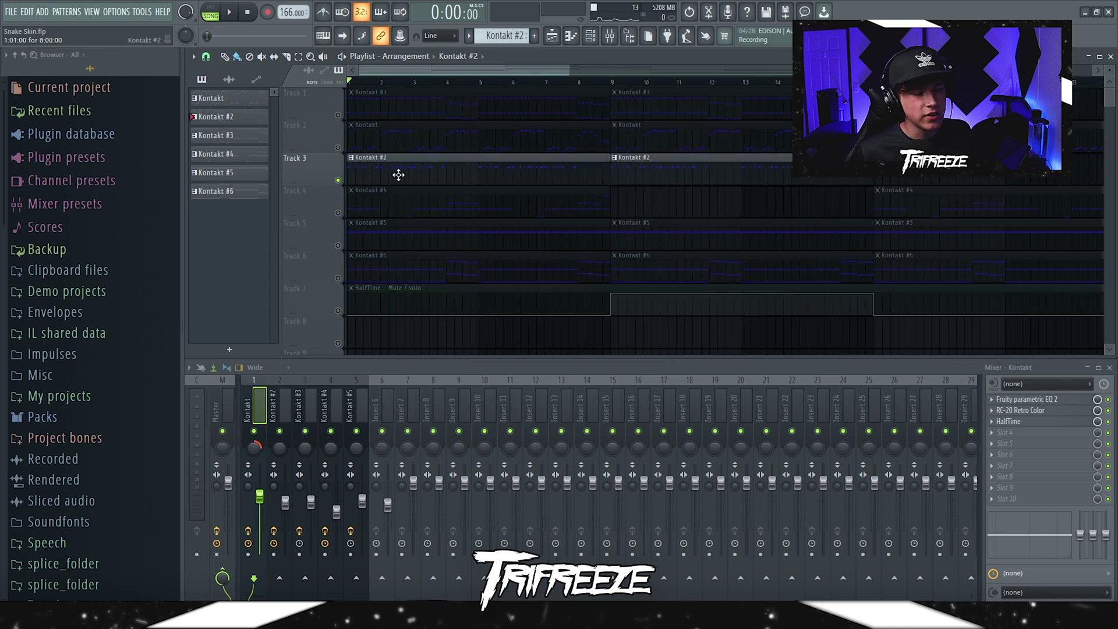
{"action": "double_click", "coordinate": [402, 179]}
{"action": "key", "text": "space"}
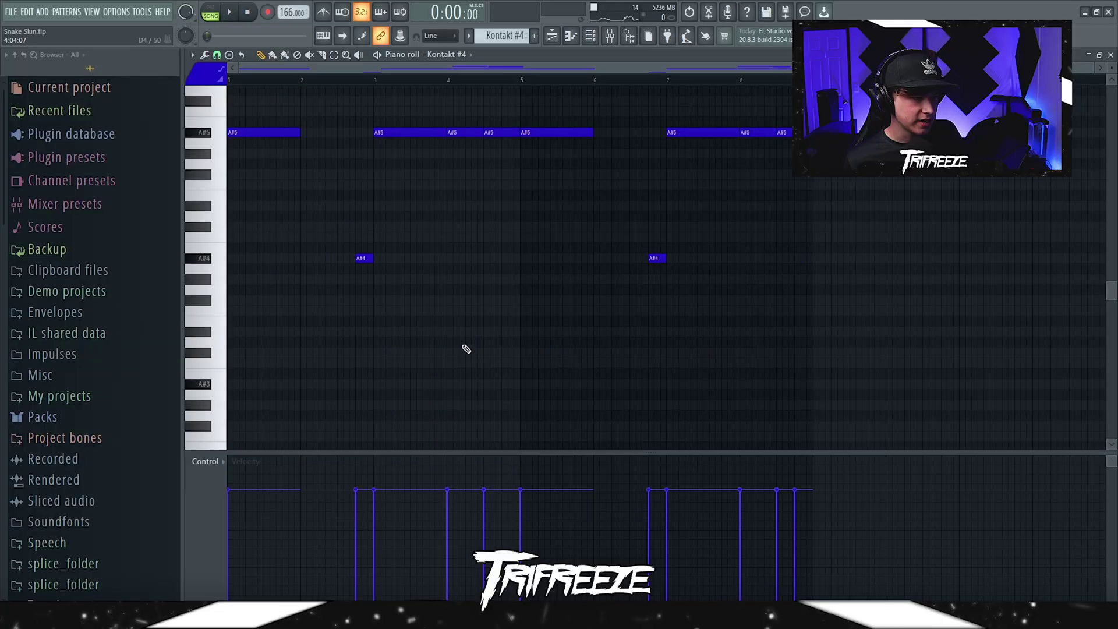
Step: Review the Kontakt #4 pattern's notes with playback and bring up the channel rack
{"action": "scroll", "coordinate": [466, 349], "scroll_direction": "up", "scroll_amount": 3}
{"action": "key", "text": "space"}
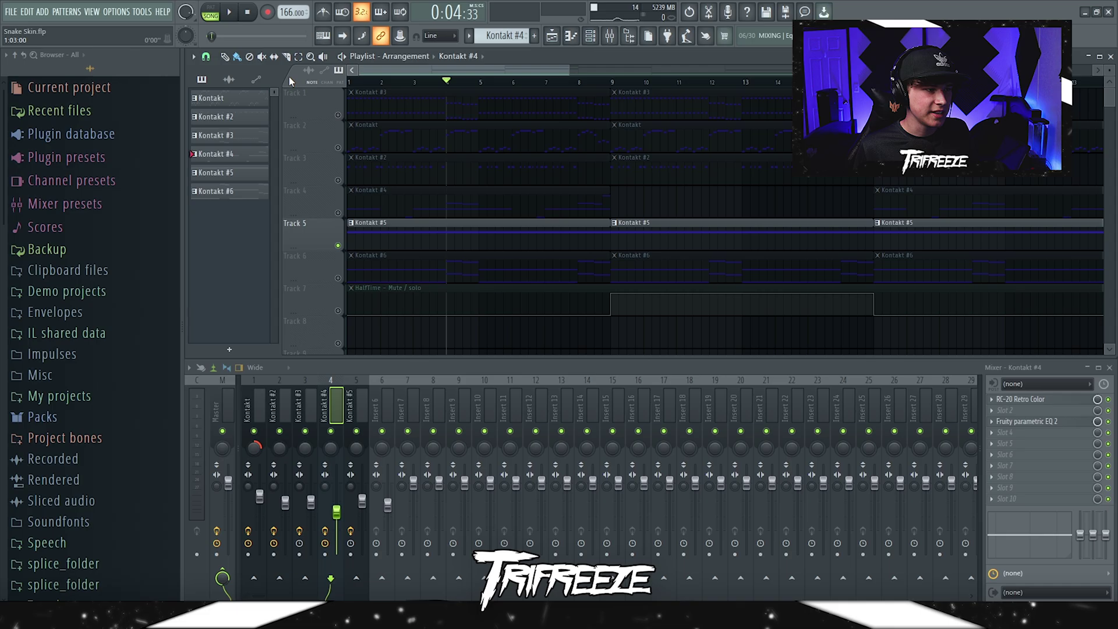
{"action": "left_click", "coordinate": [589, 36]}
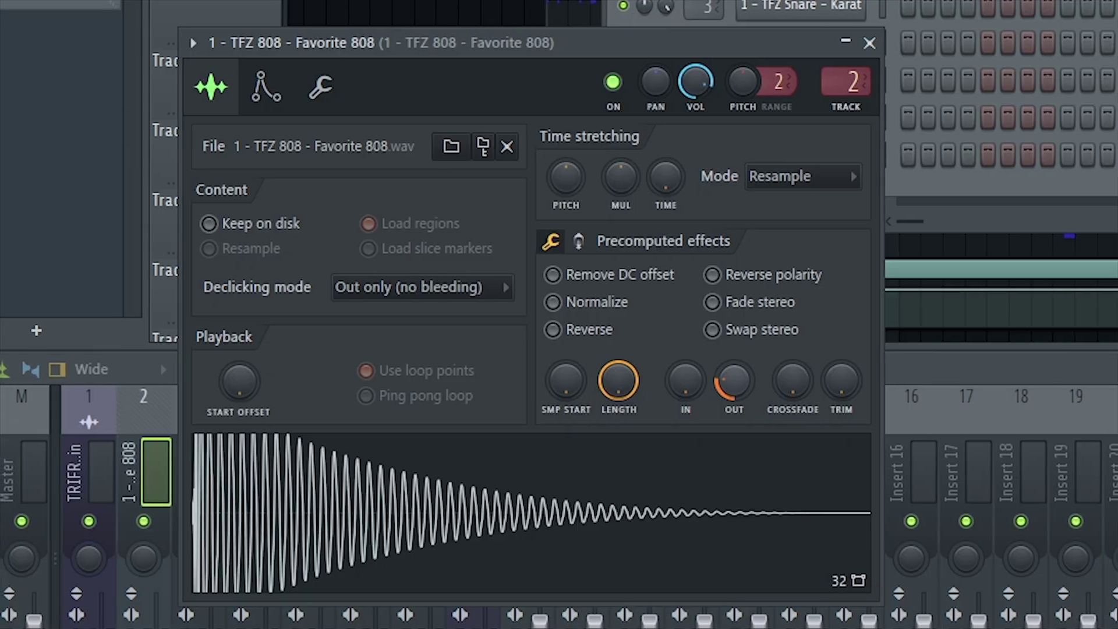
Step: Examine the TFZ 808 channel's declicking mode and both pages of its precomputed effects
{"action": "left_click", "coordinate": [483, 309]}
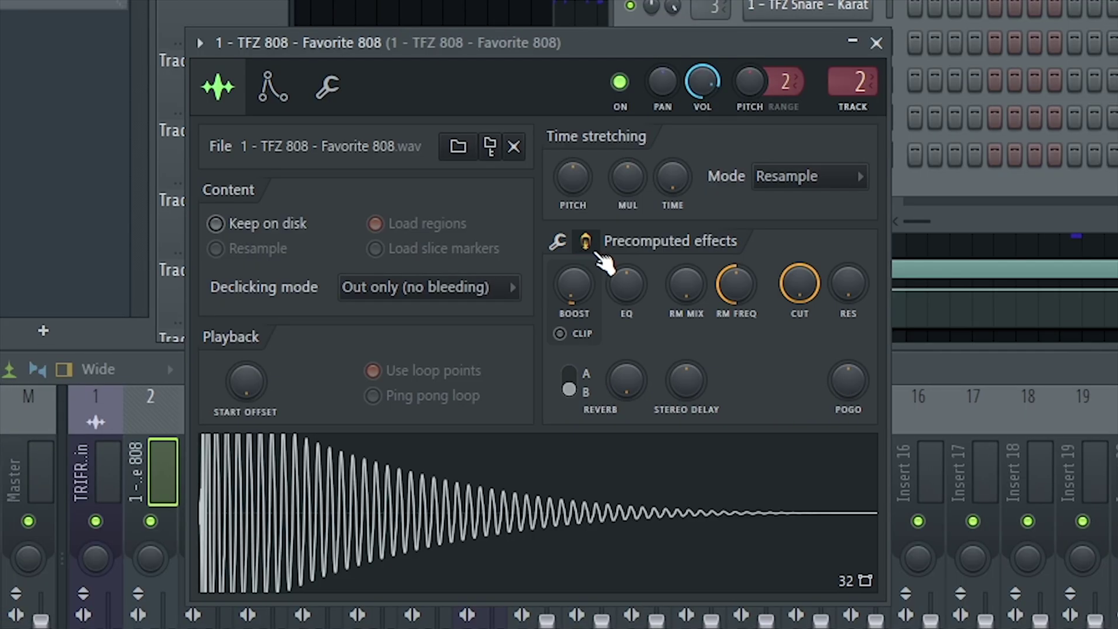
{"action": "left_click", "coordinate": [557, 241]}
{"action": "left_click", "coordinate": [599, 513]}
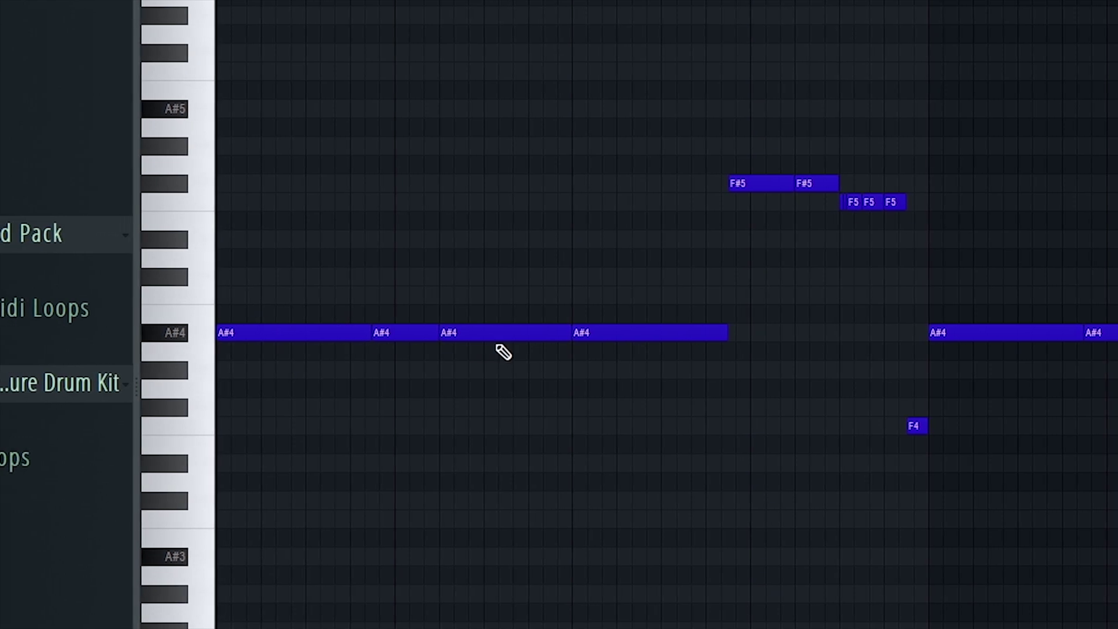
Step: Play the TFZ 808 notes and review the whole eight-bar bassline
{"action": "key", "text": "space"}
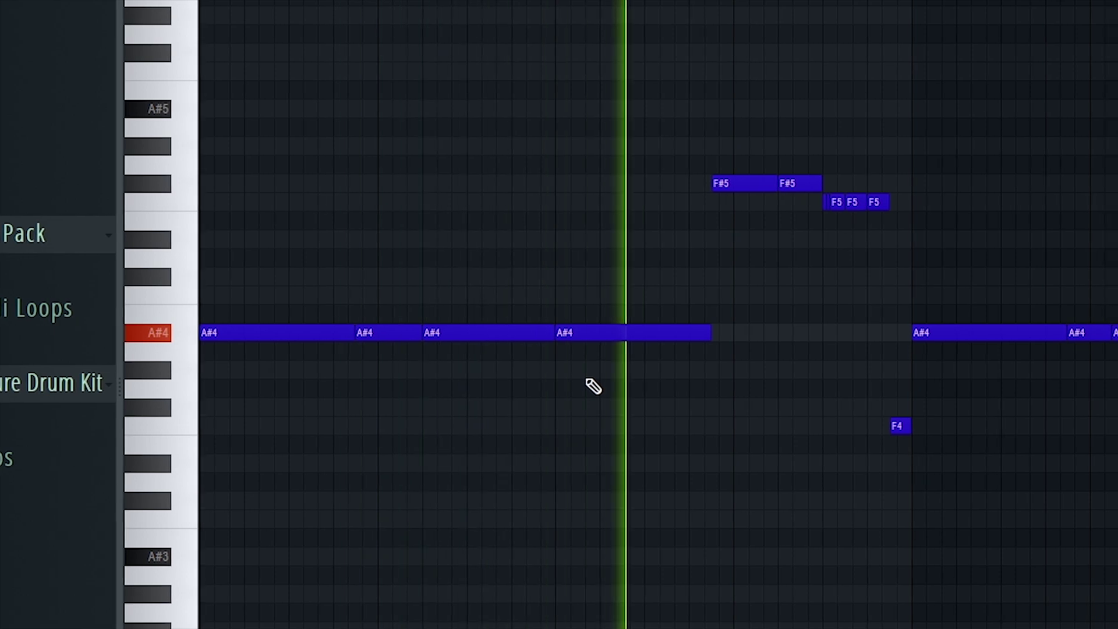
{"action": "key", "text": "space"}
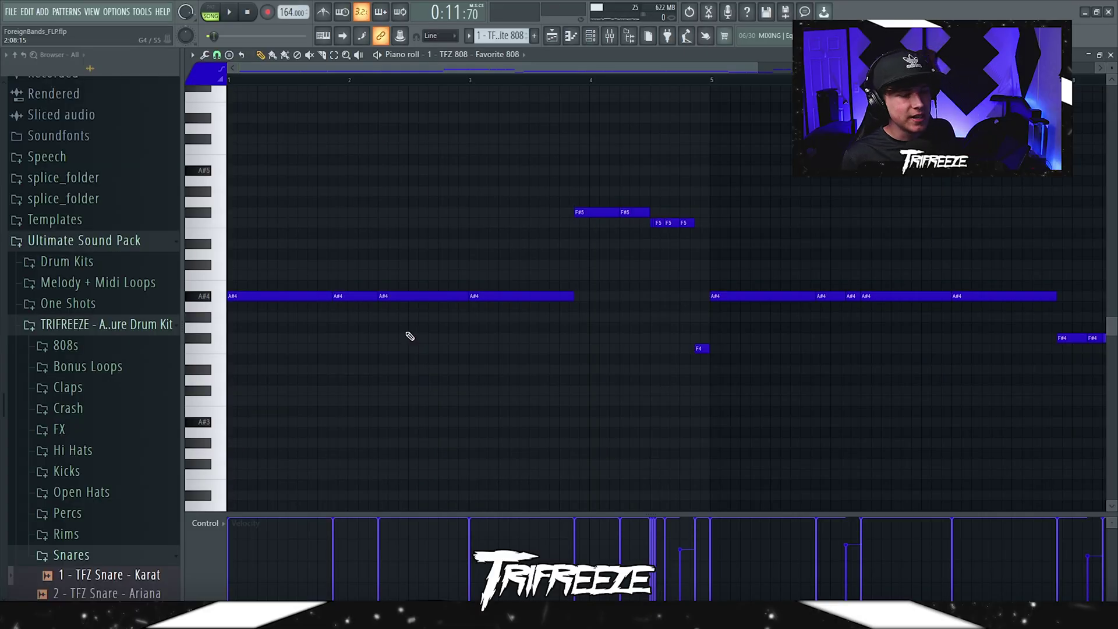
{"action": "scroll", "coordinate": [233, 234], "scroll_direction": "down", "scroll_amount": 1}
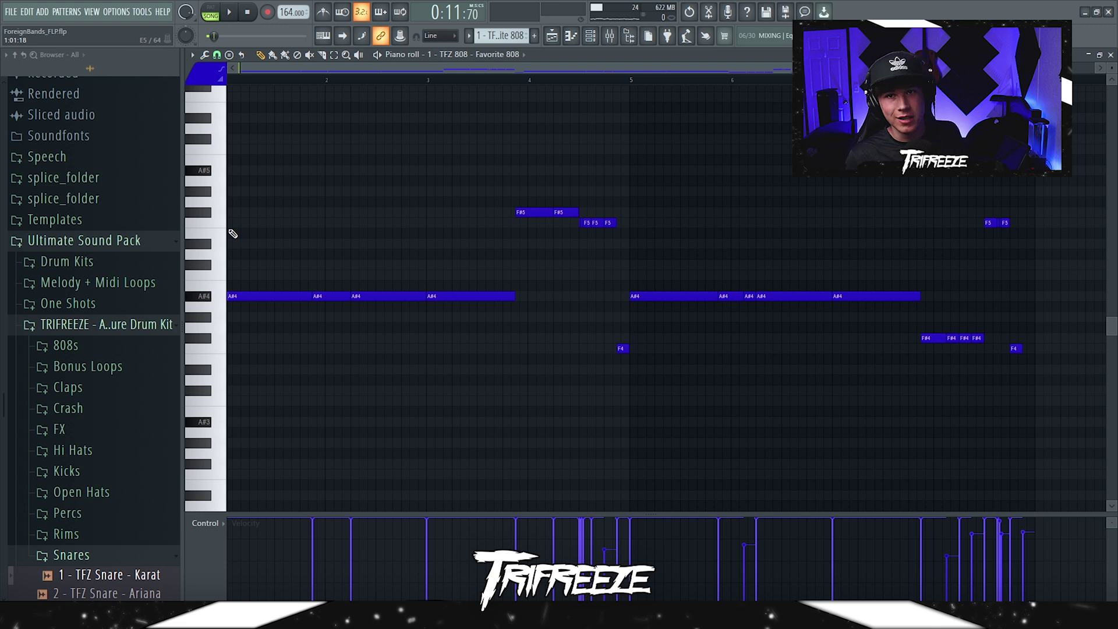
Step: Set the piano roll snap to 1/6 step and slice the start of the F5 notes in bar 4 of the 808
{"action": "left_click", "coordinate": [192, 55]}
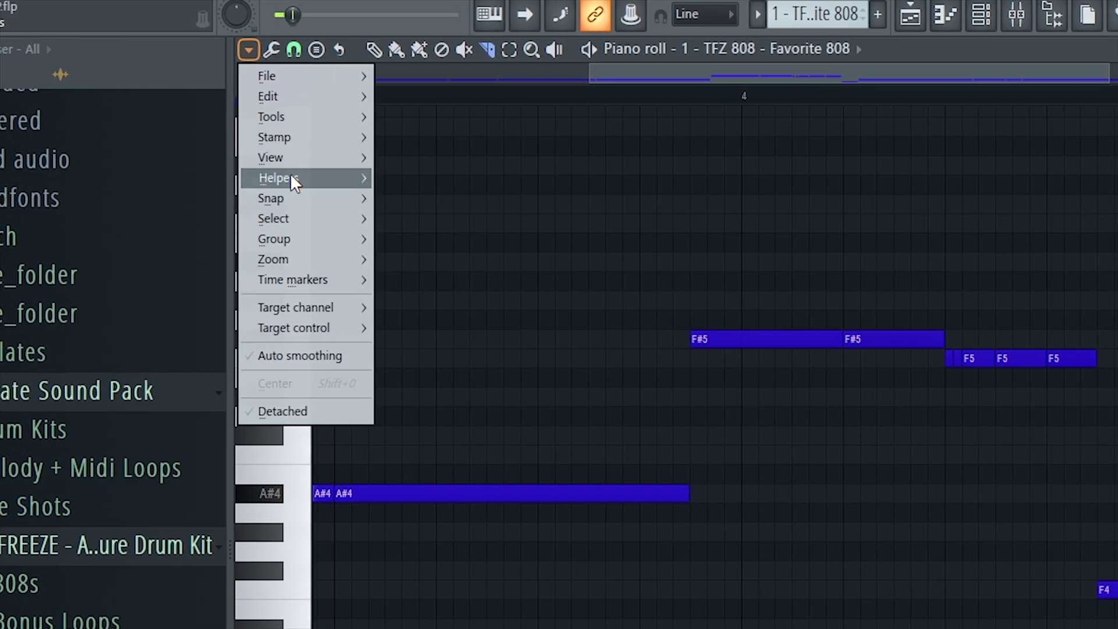
{"action": "mouse_move", "coordinate": [206, 135]}
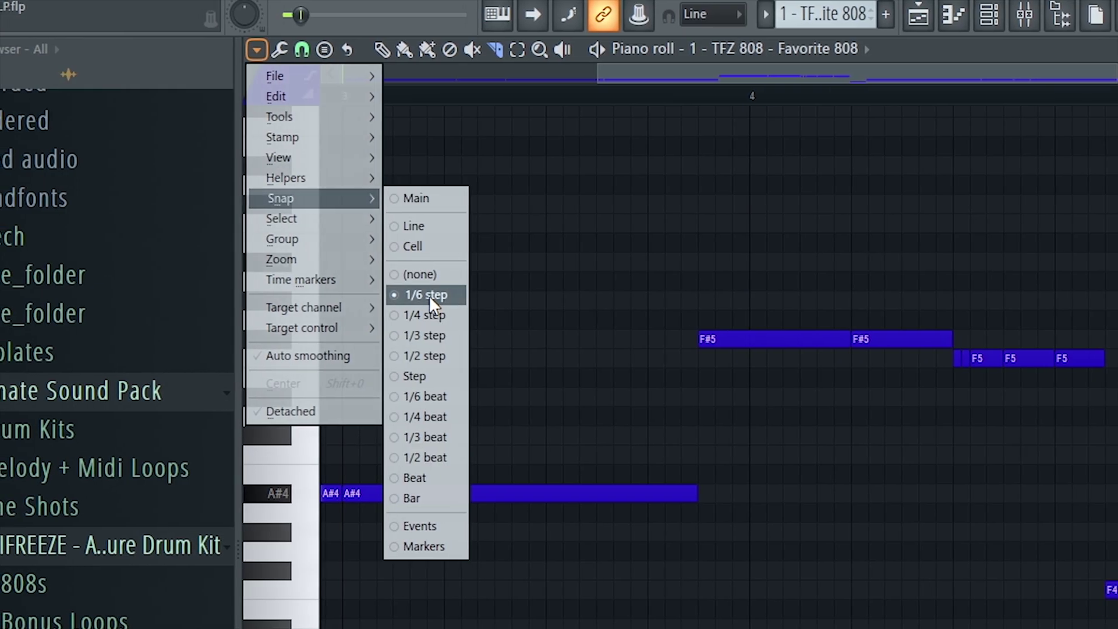
{"action": "left_click", "coordinate": [429, 295]}
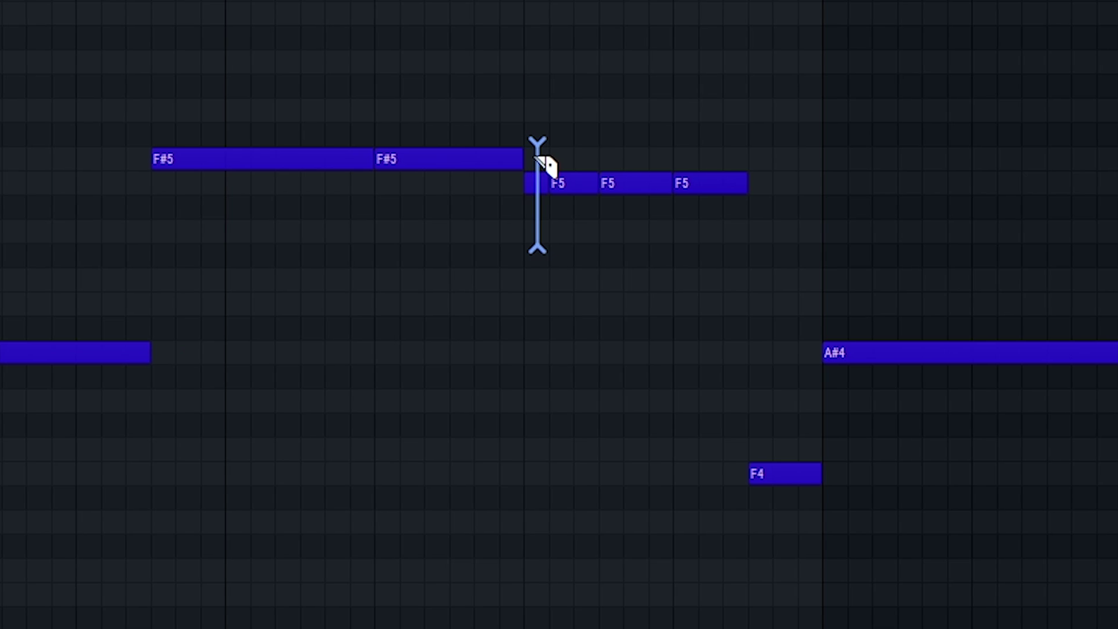
{"action": "key", "text": "space"}
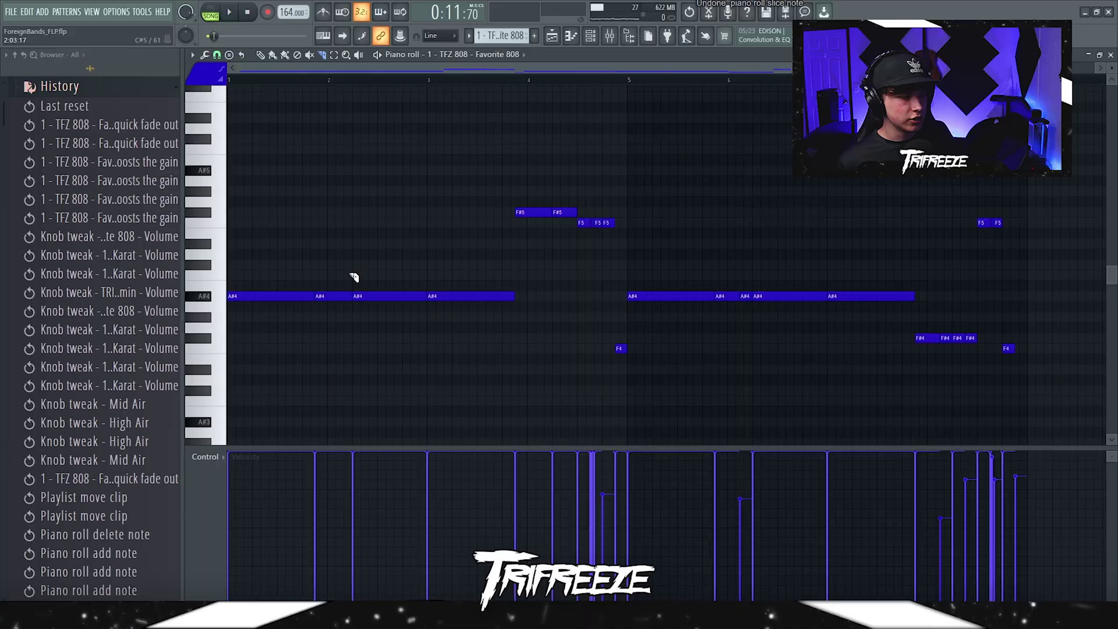
{"action": "scroll", "coordinate": [640, 263], "scroll_direction": "up", "scroll_amount": 3, "text": "ctrl"}
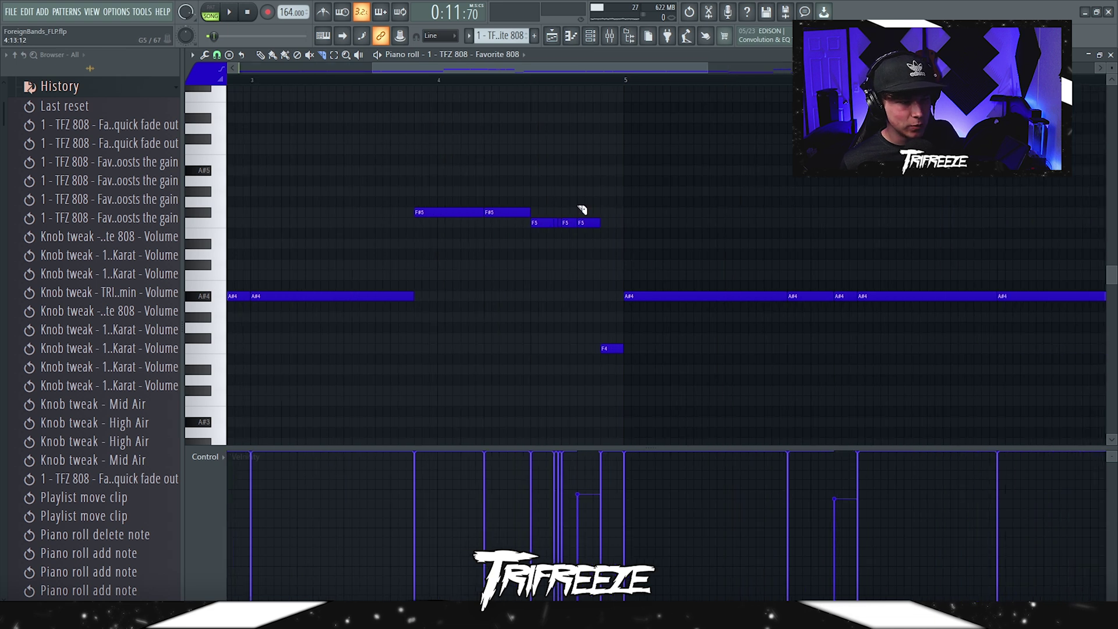
Step: Select the 808 notes in bars 1 to 4 and compare them with the sliced A#4 notes from bar 5 on
{"action": "left_click_drag", "start_coordinate": [229, 199], "coordinate": [516, 349]}
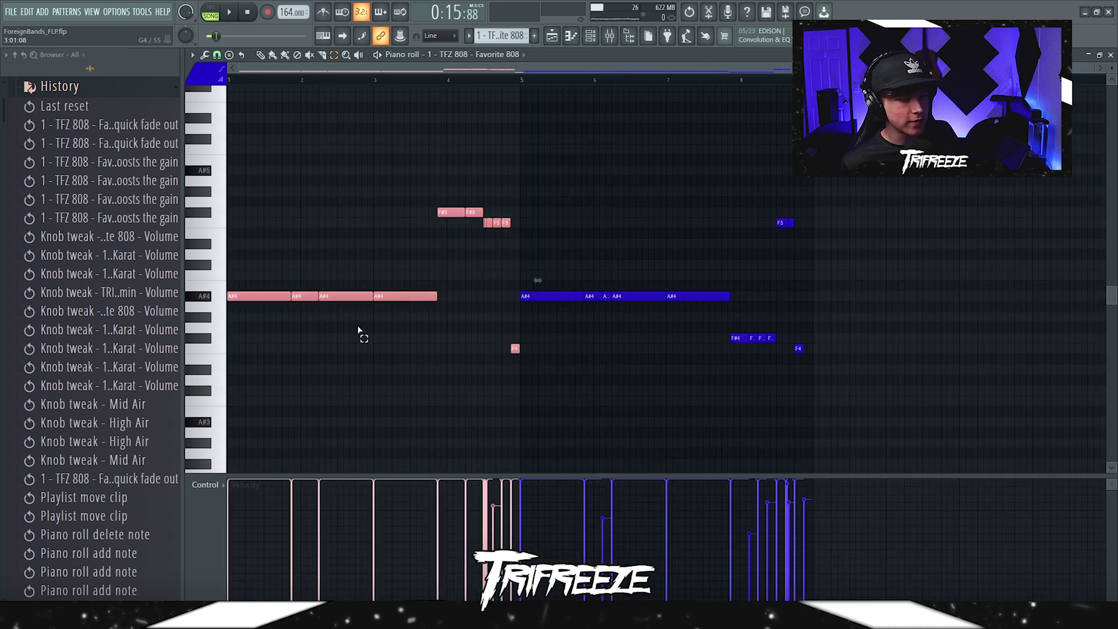
{"action": "scroll", "coordinate": [681, 329], "scroll_direction": "up", "scroll_amount": 2}
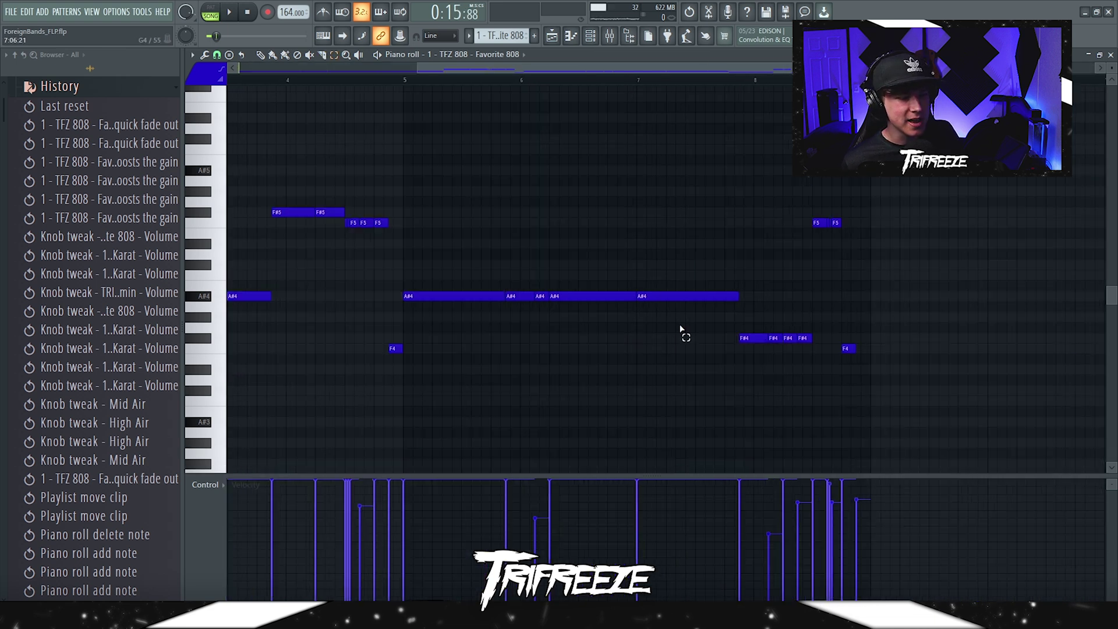
{"action": "left_click", "coordinate": [321, 55]}
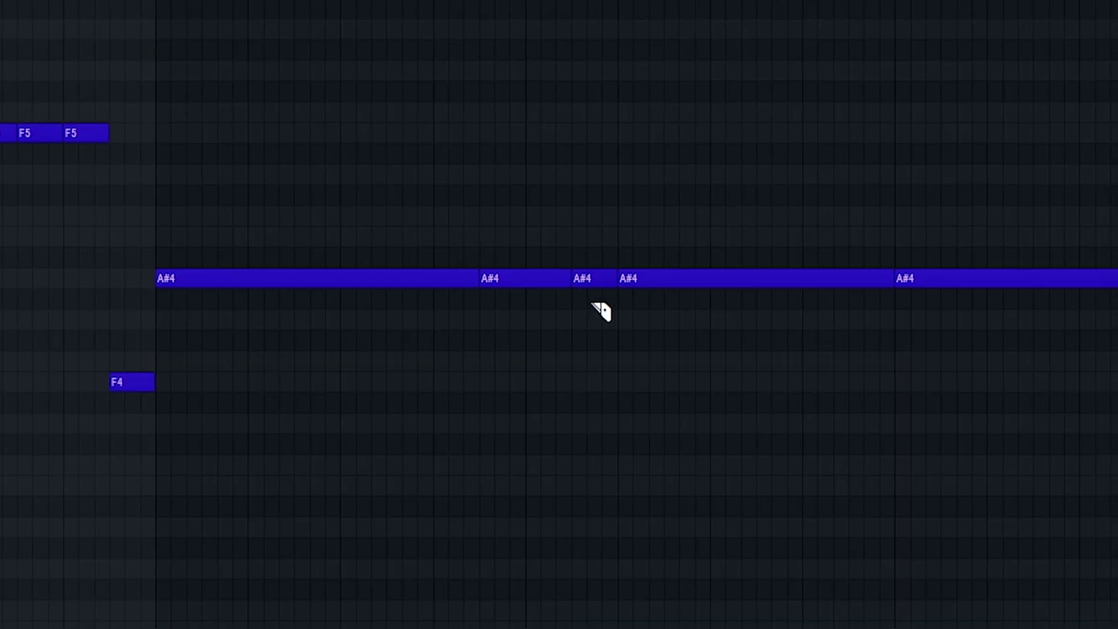
{"action": "key", "text": "space"}
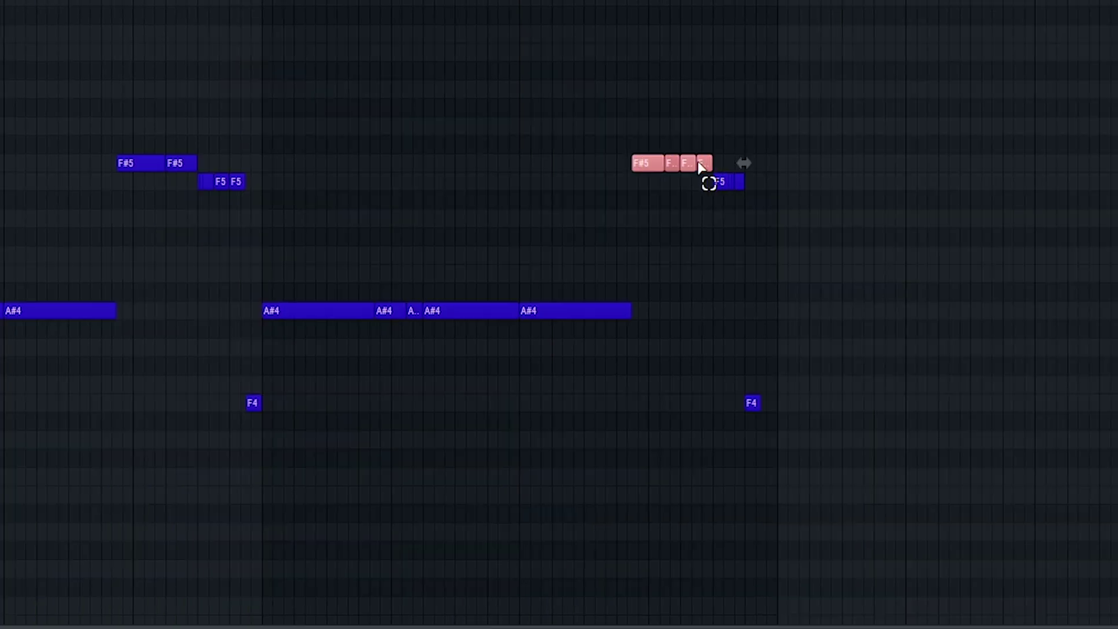
Step: Transpose the F#5 808 notes before bar 9 down one octave and the final F4 note up two octaves
{"action": "key", "text": "ctrl+Down"}
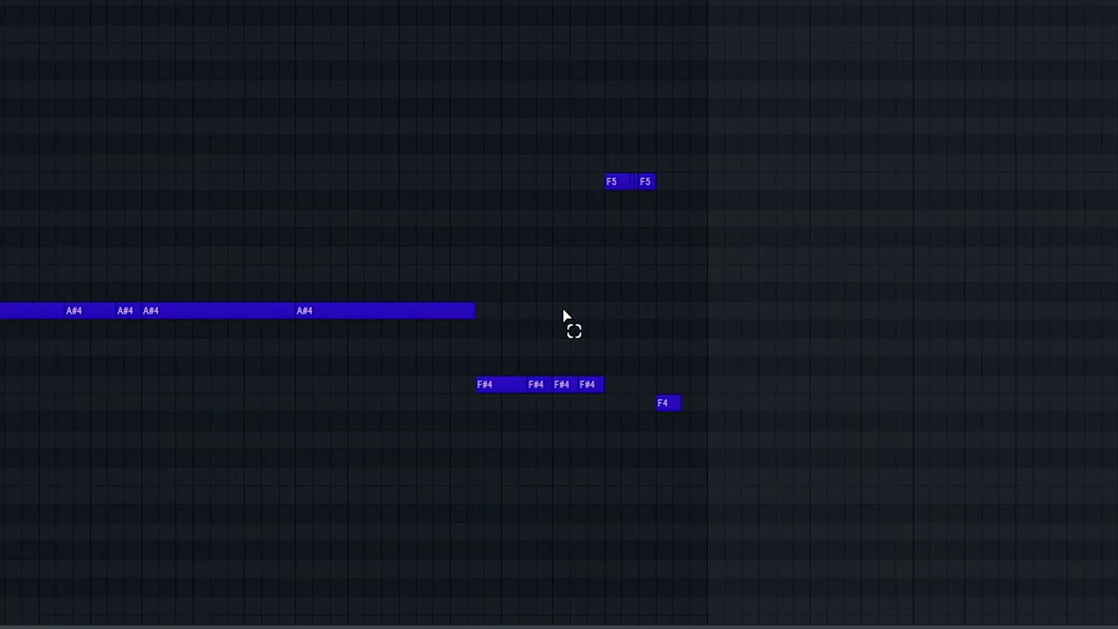
{"action": "scroll", "coordinate": [821, 345], "scroll_direction": "up", "scroll_amount": 3}
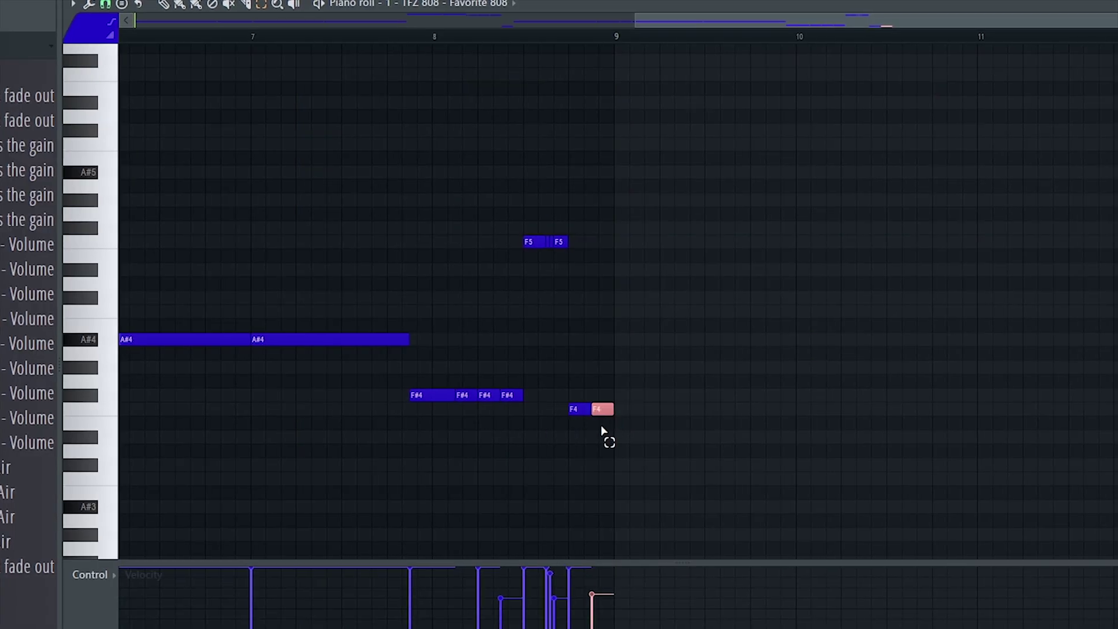
{"action": "key", "text": "ctrl+Up"}
{"action": "key", "text": "ctrl+Up"}
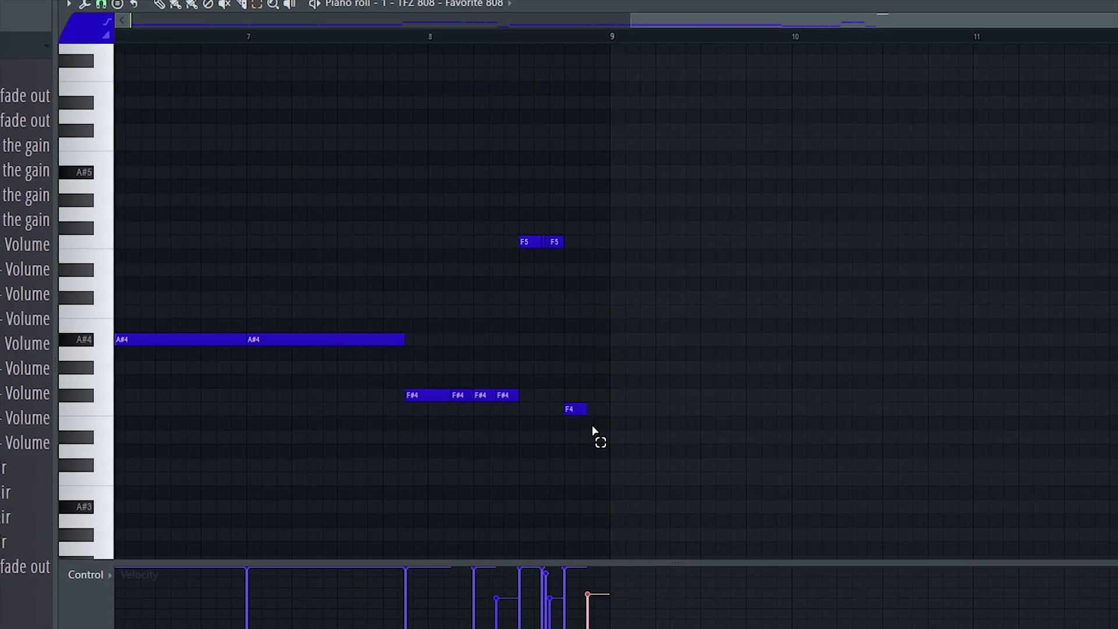
{"action": "scroll", "coordinate": [593, 431], "scroll_direction": "up", "scroll_amount": 4}
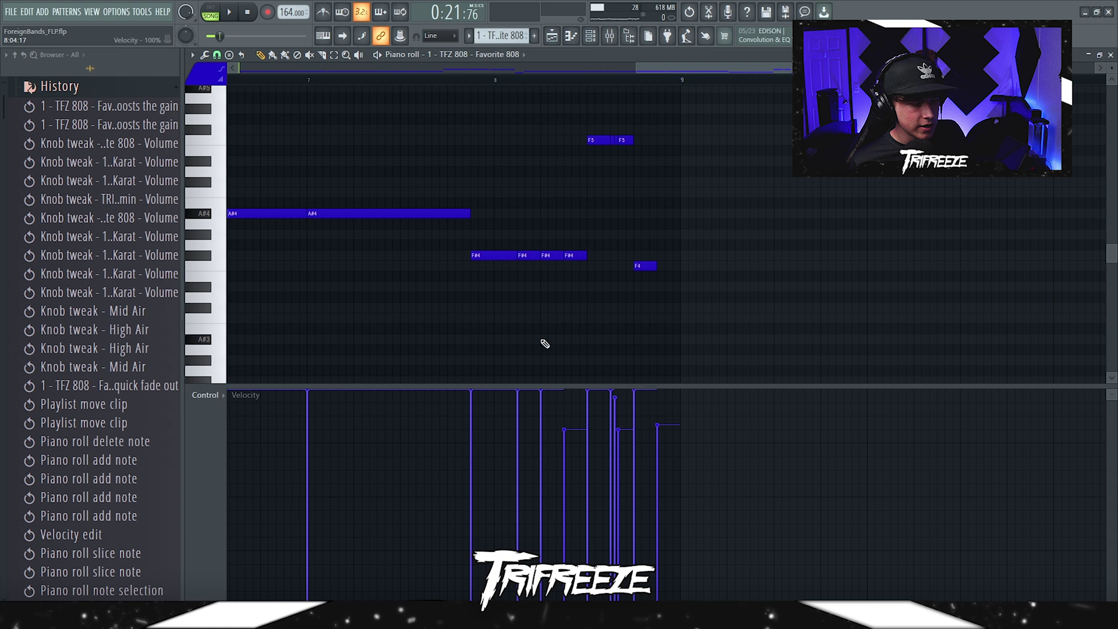
{"action": "key", "text": "space"}
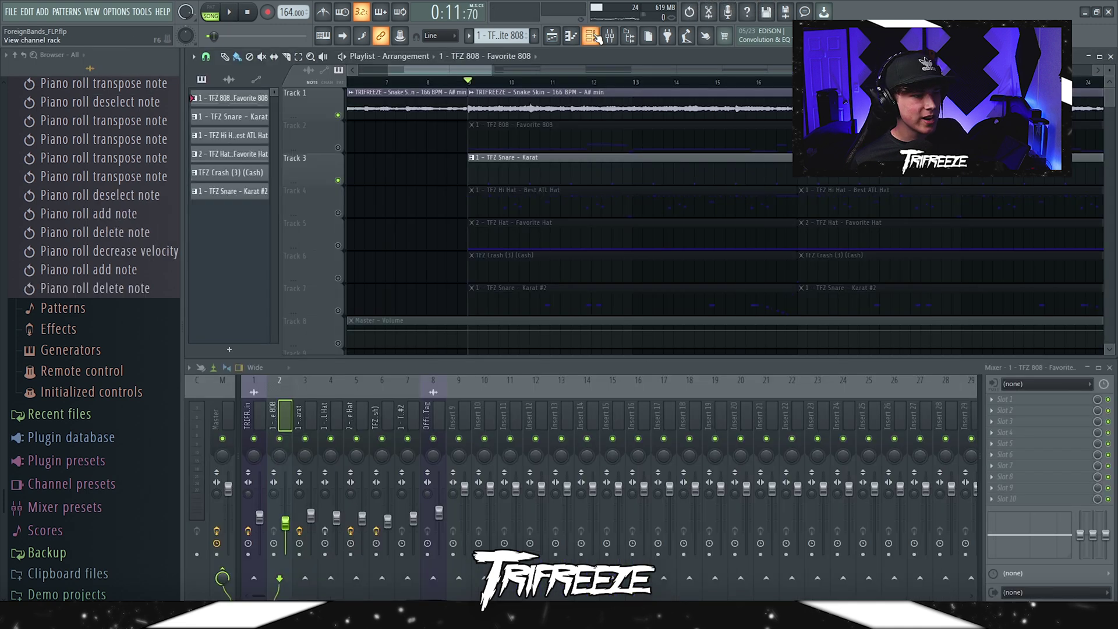
Step: Bring up the channel rack and review the TFZ Hi Hat - Best ATL Hat notes
{"action": "key", "text": "F6"}
{"action": "left_click", "coordinate": [596, 188]}
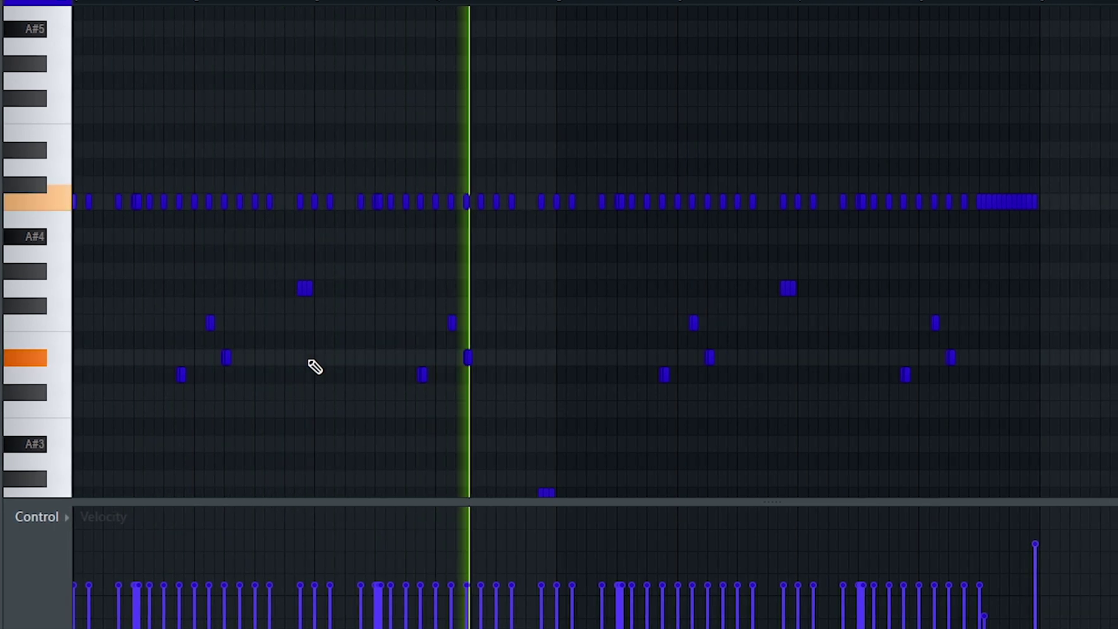
{"action": "scroll", "coordinate": [325, 367], "scroll_direction": "down", "scroll_amount": 1}
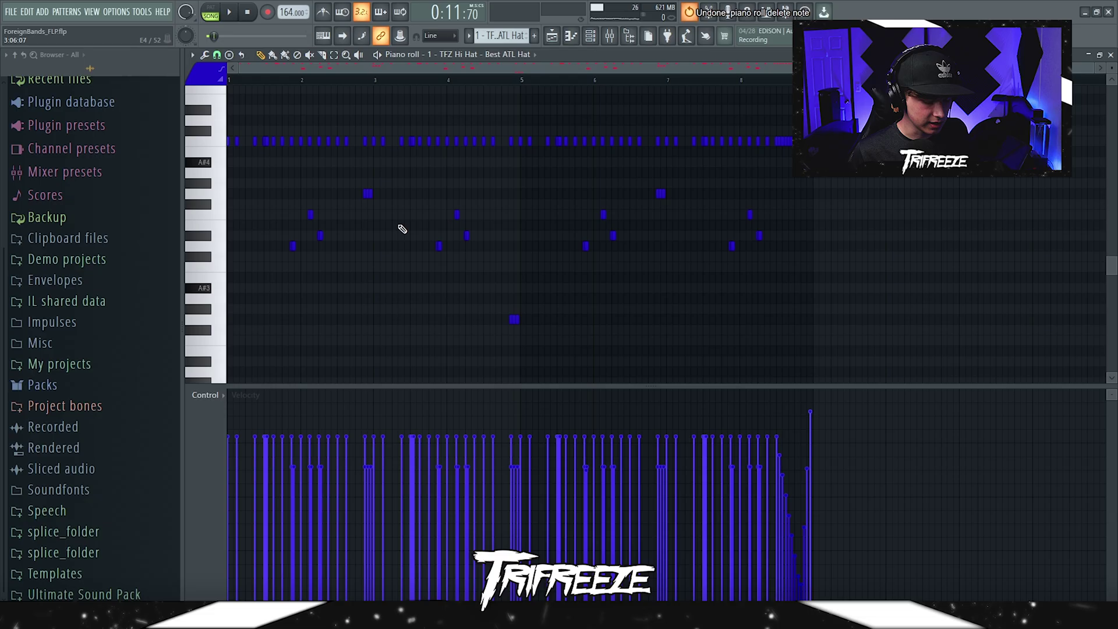
Step: In the Best ATL Hat pattern, add the missing C5 note in bar 1 and delete the C5 note starting bar 2
{"action": "key", "text": "ctrl+z"}
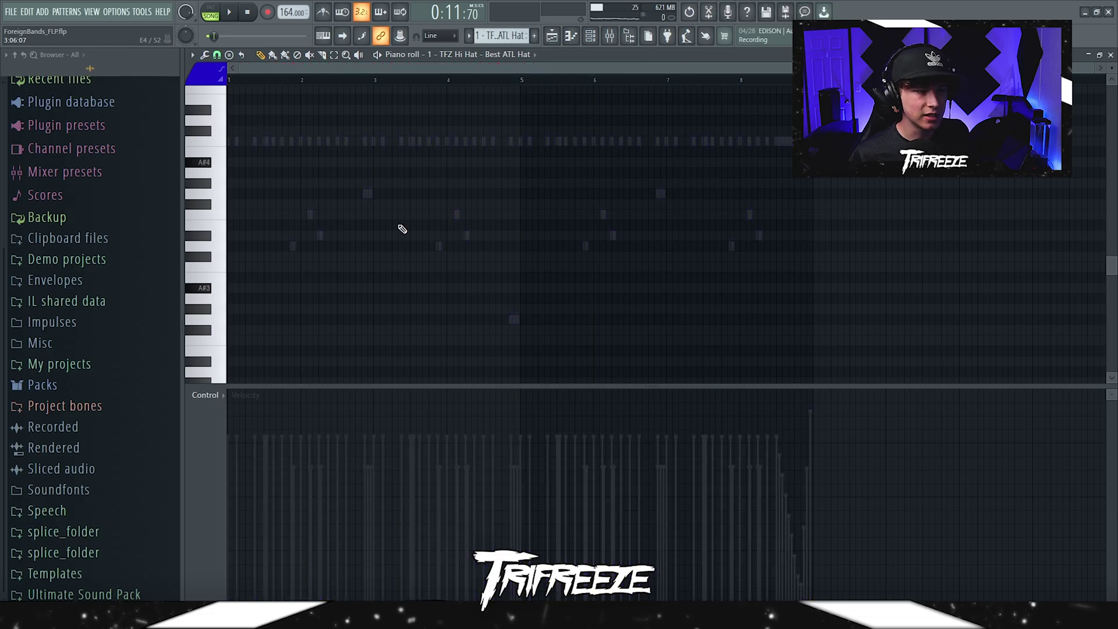
{"action": "scroll", "coordinate": [402, 229], "scroll_direction": "up", "scroll_amount": 2}
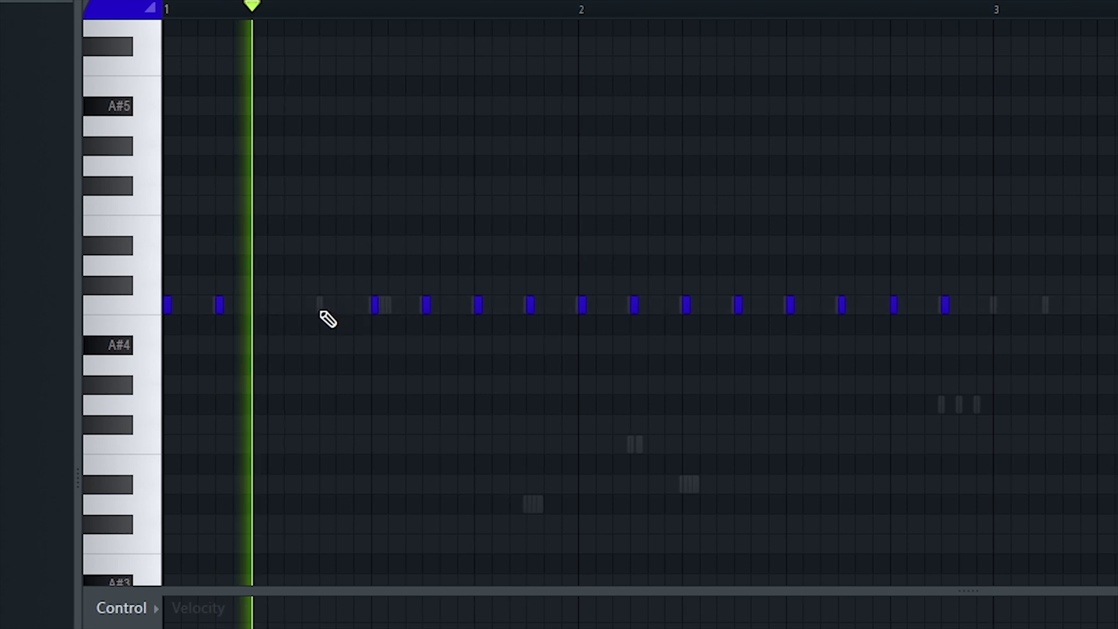
{"action": "left_click", "coordinate": [319, 304]}
{"action": "right_click", "coordinate": [567, 309]}
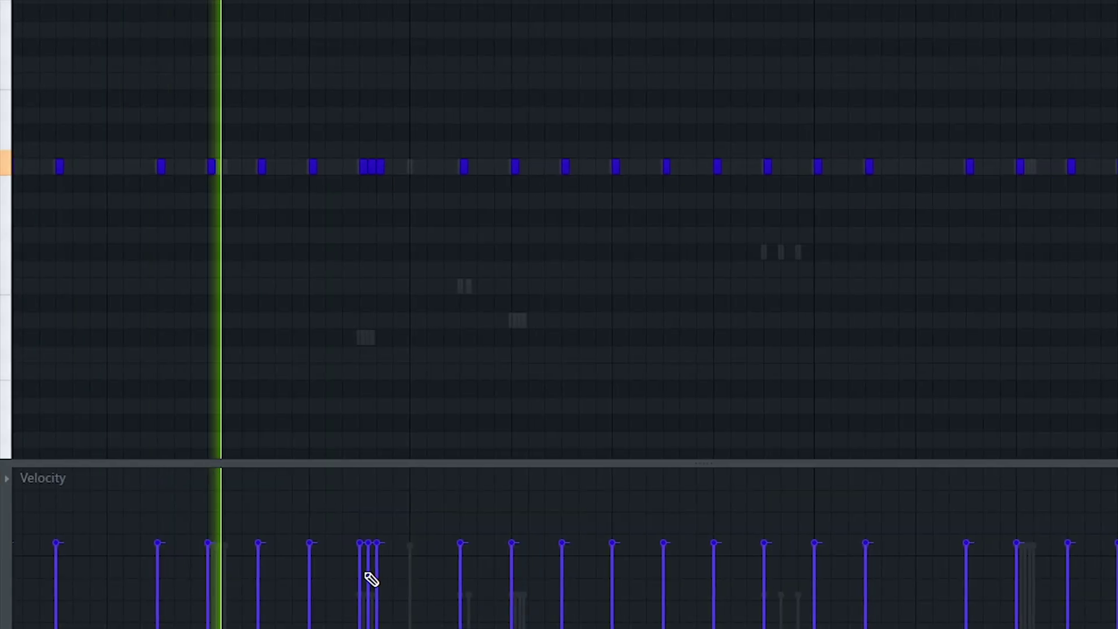
Step: Taper down the velocities of the three-note hi-hat roll near the end of bar 1 and play the pattern
{"action": "left_click_drag", "start_coordinate": [366, 577], "coordinate": [379, 625]}
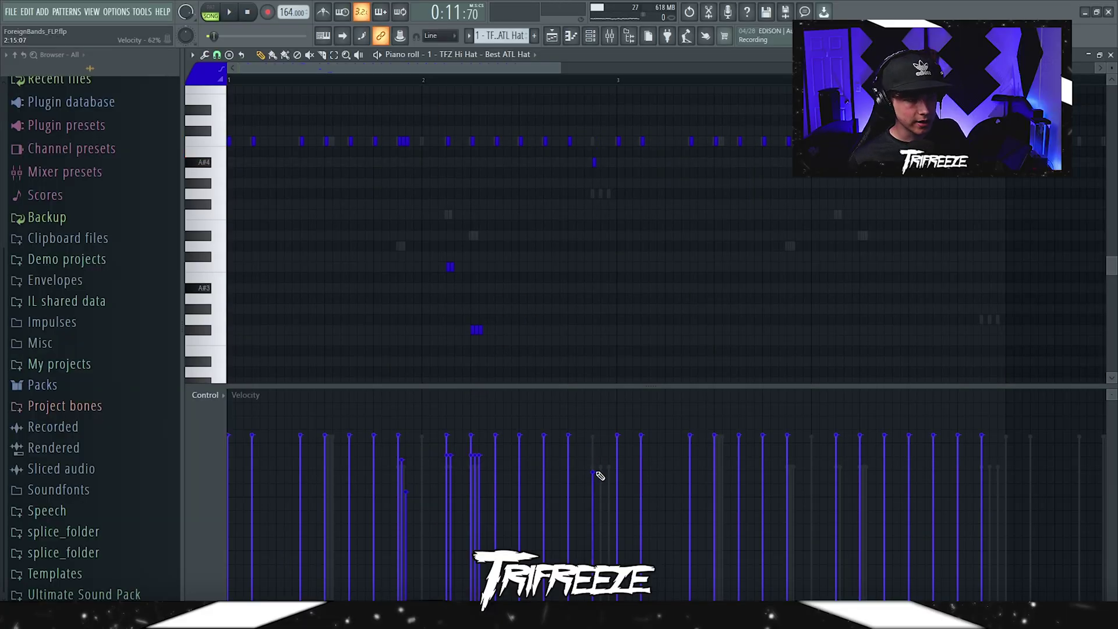
{"action": "key", "text": "space"}
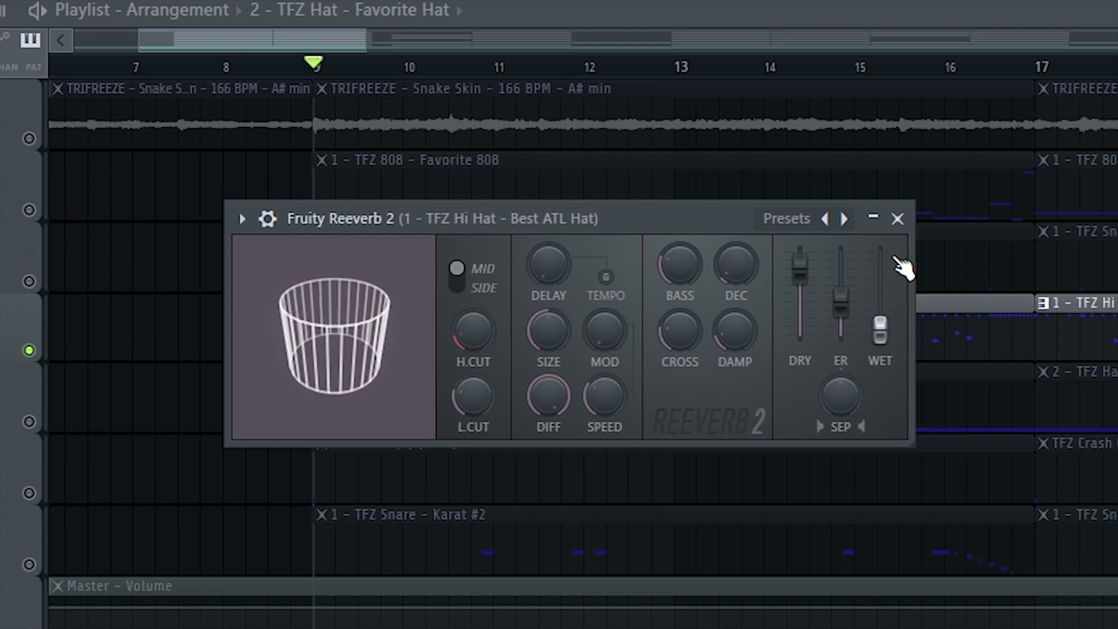
Step: Examine the hi-hat's Fruity Reeverb 2 and the Crush and Reverse steps in Effectrix
{"action": "left_click", "coordinate": [897, 219]}
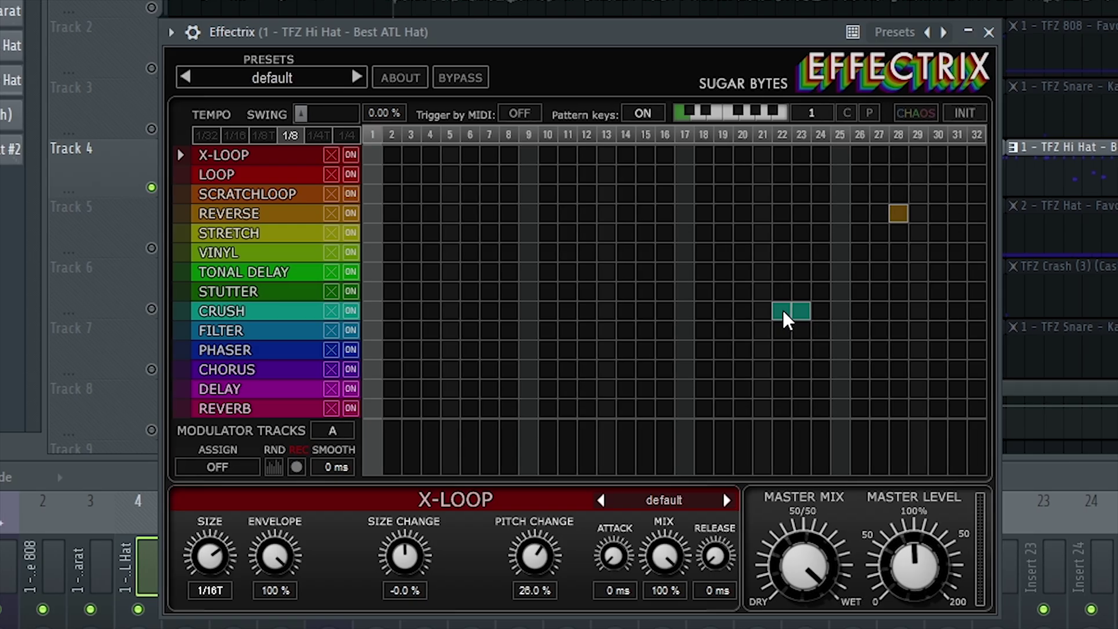
{"action": "left_click", "coordinate": [782, 308]}
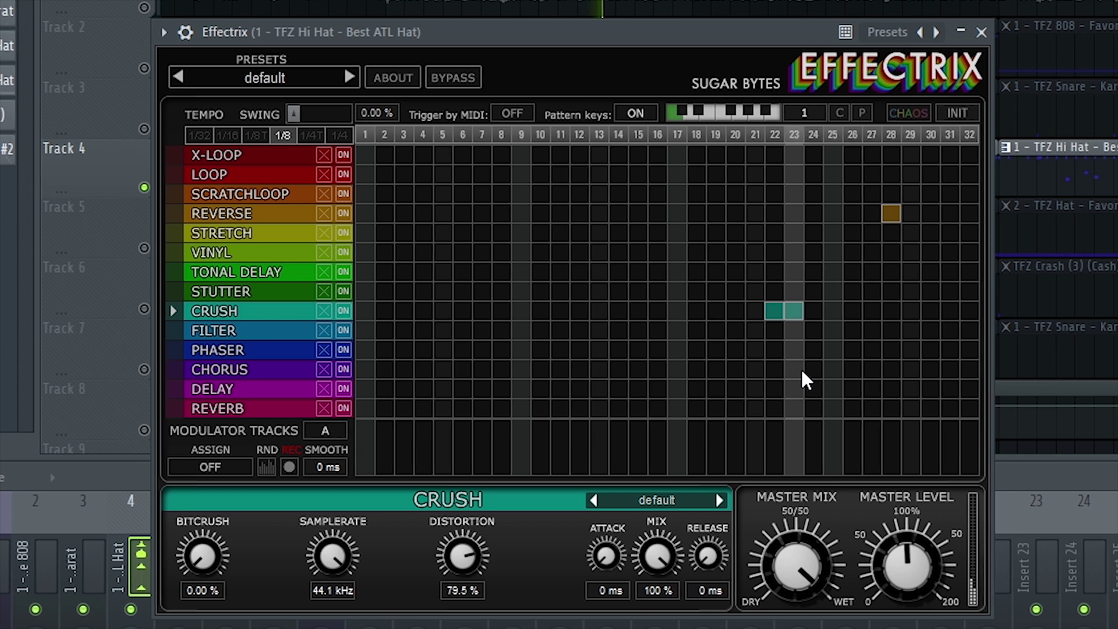
{"action": "left_click", "coordinate": [892, 213]}
{"action": "left_click", "coordinate": [882, 214]}
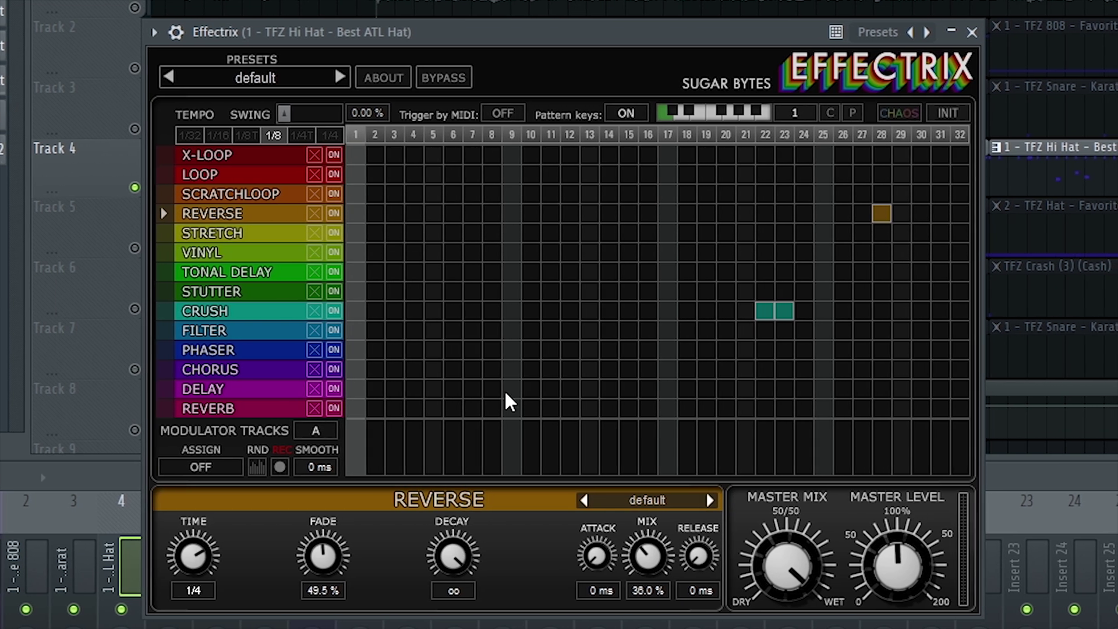
{"action": "left_click_drag", "start_coordinate": [637, 557], "coordinate": [631, 549]}
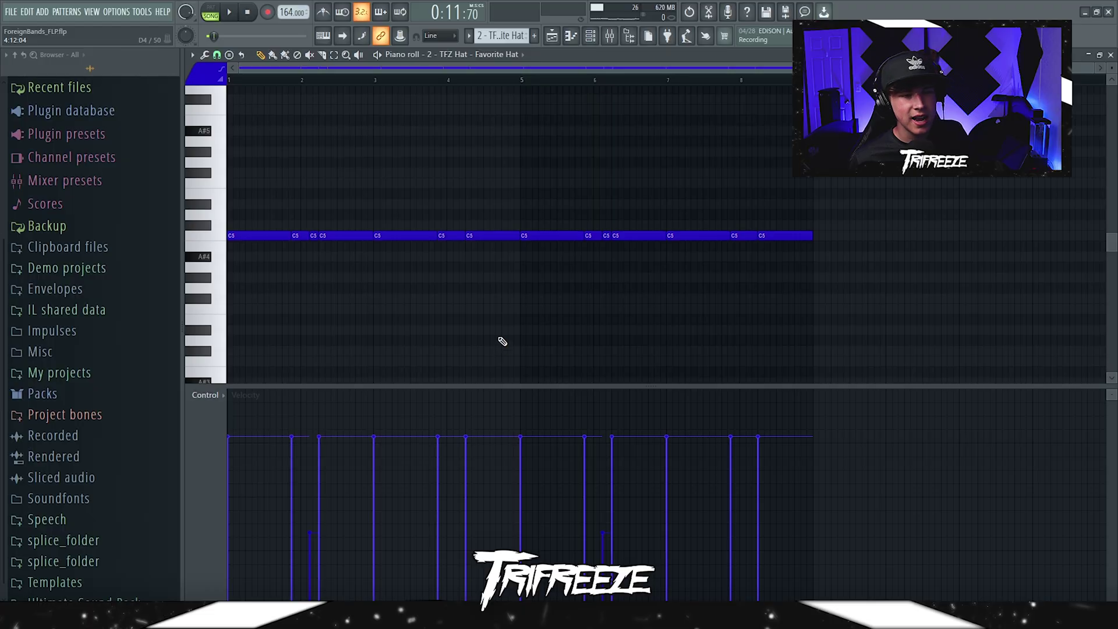
Step: Play the TFZ Hat - Favorite Hat pattern, check its velocities and bring up the channel rack
{"action": "key", "text": "space"}
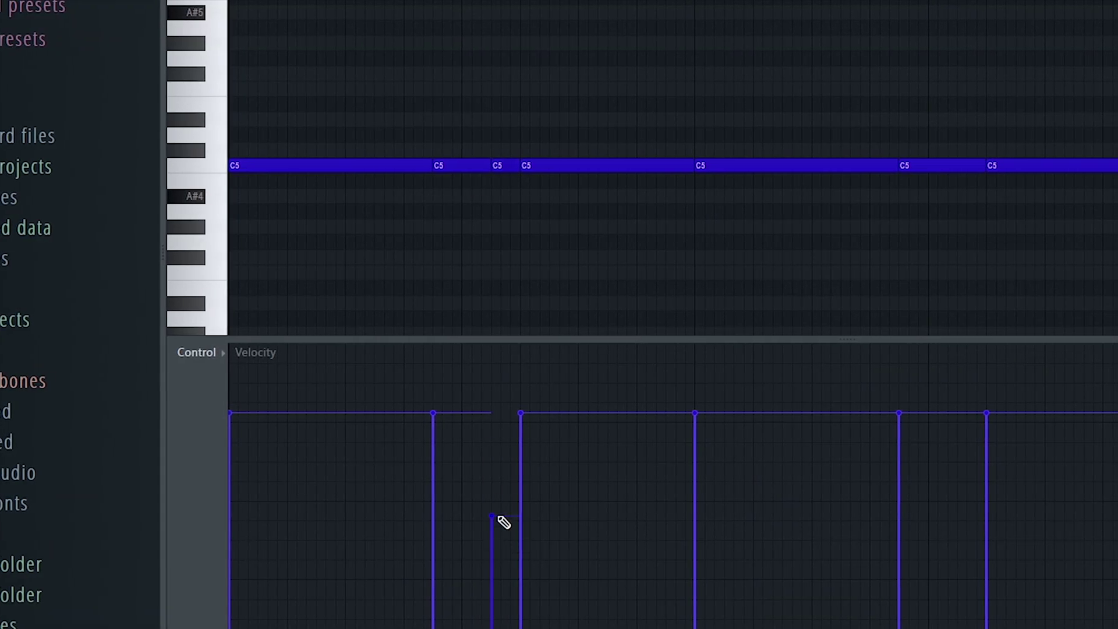
{"action": "key", "text": "space"}
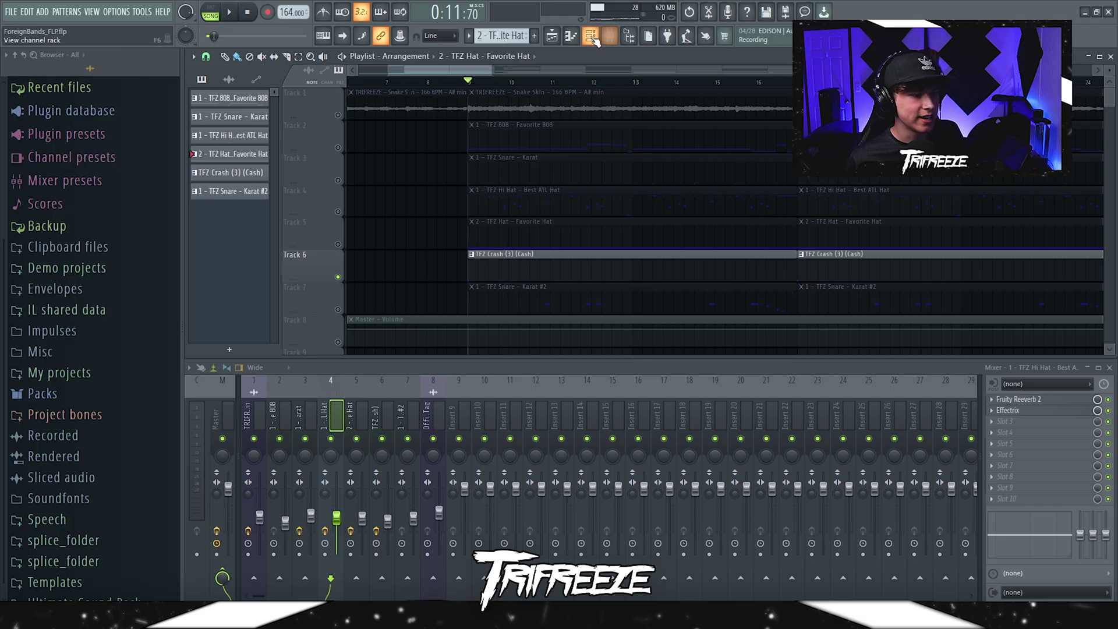
{"action": "left_click", "coordinate": [593, 38]}
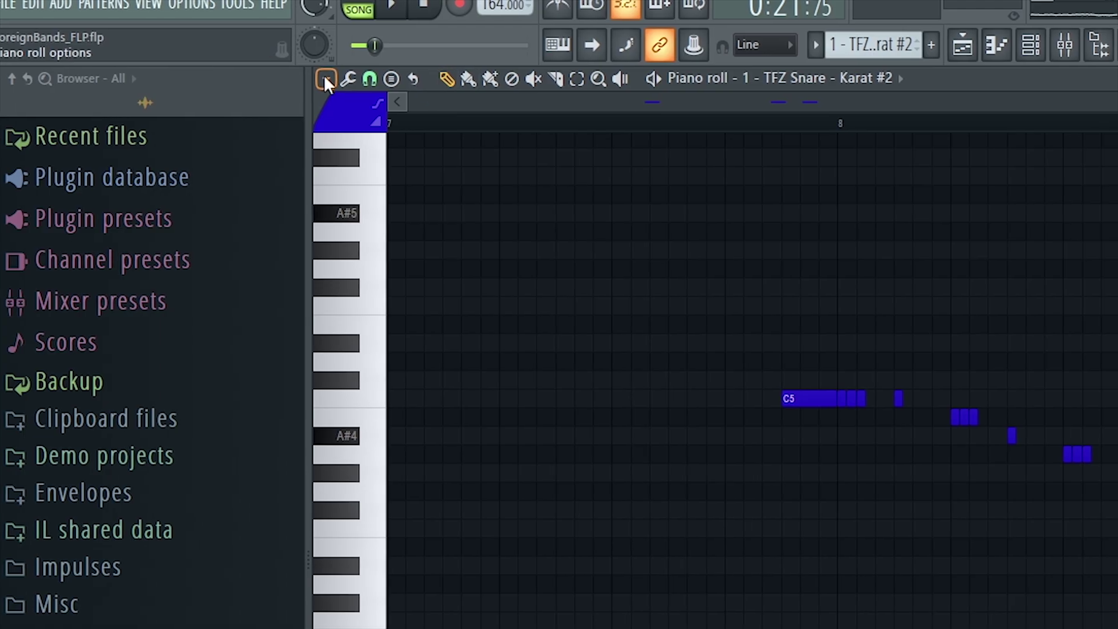
Step: Set the snap to 1/6 step in the piano roll of TFZ Snare - Karat #2
{"action": "left_click", "coordinate": [193, 54]}
{"action": "mouse_move", "coordinate": [213, 132]}
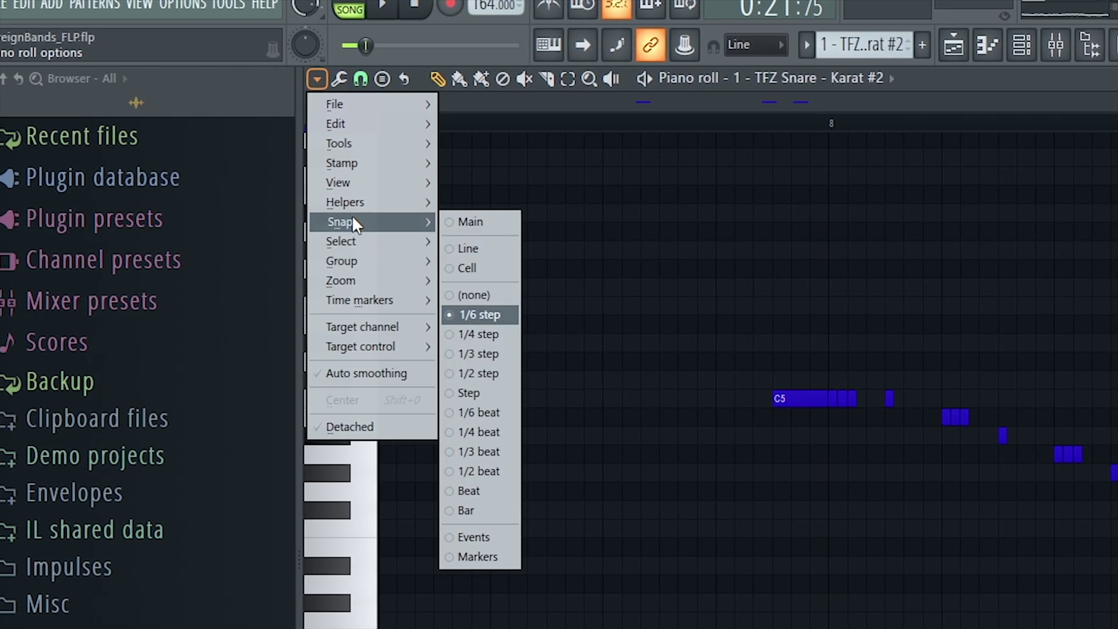
{"action": "left_click", "coordinate": [473, 314]}
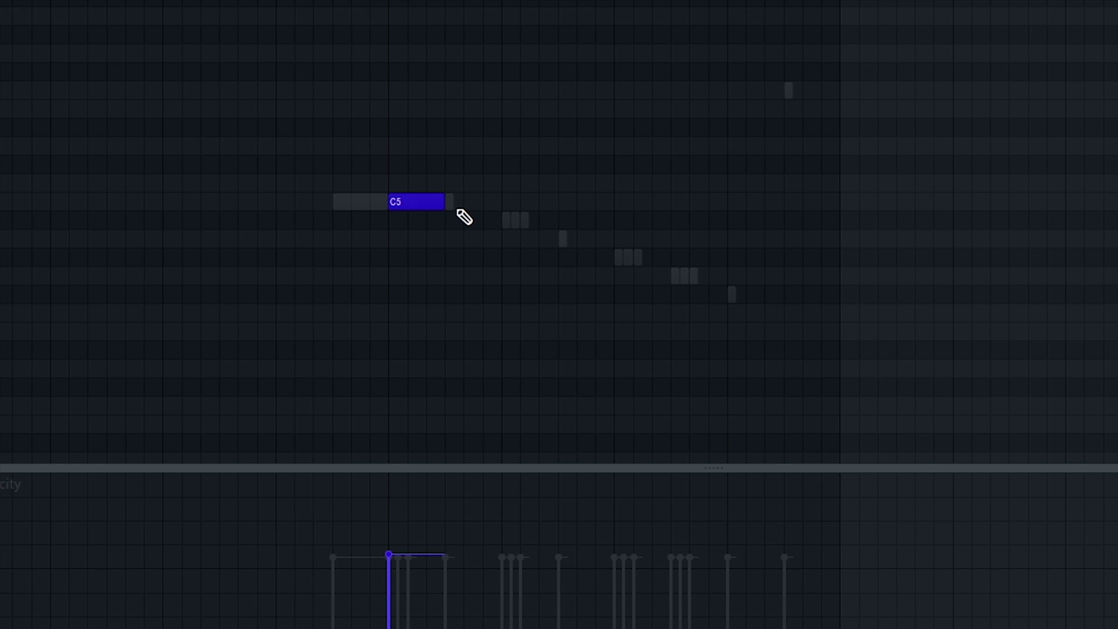
Step: Duplicate the C5 snare note back to back until the copies reach the end of the bar
{"action": "key", "text": "ctrl+b"}
{"action": "key", "text": "ctrl+b"}
{"action": "key", "text": "ctrl+b"}
{"action": "key", "text": "ctrl+b"}
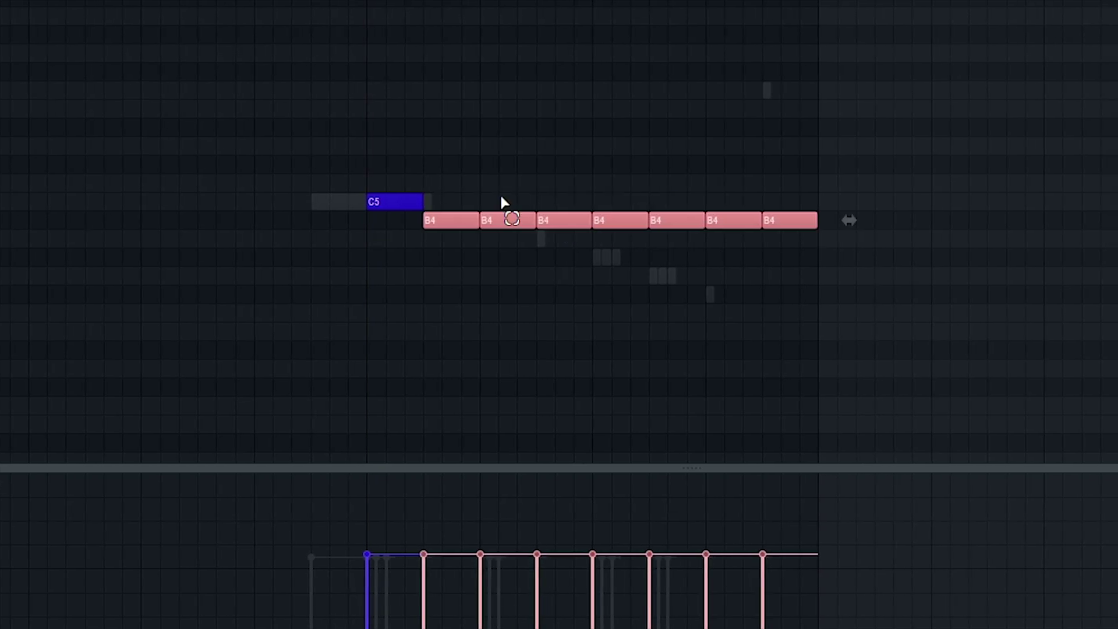
Step: Stagger the repeated snare notes down in semitones from B4 to F#4 and put the last one an octave up at F#5
{"action": "key", "text": "shift+Down"}
{"action": "left_click_drag", "start_coordinate": [513, 201], "coordinate": [536, 252], "text": "ctrl"}
{"action": "key", "text": "shift+Down"}
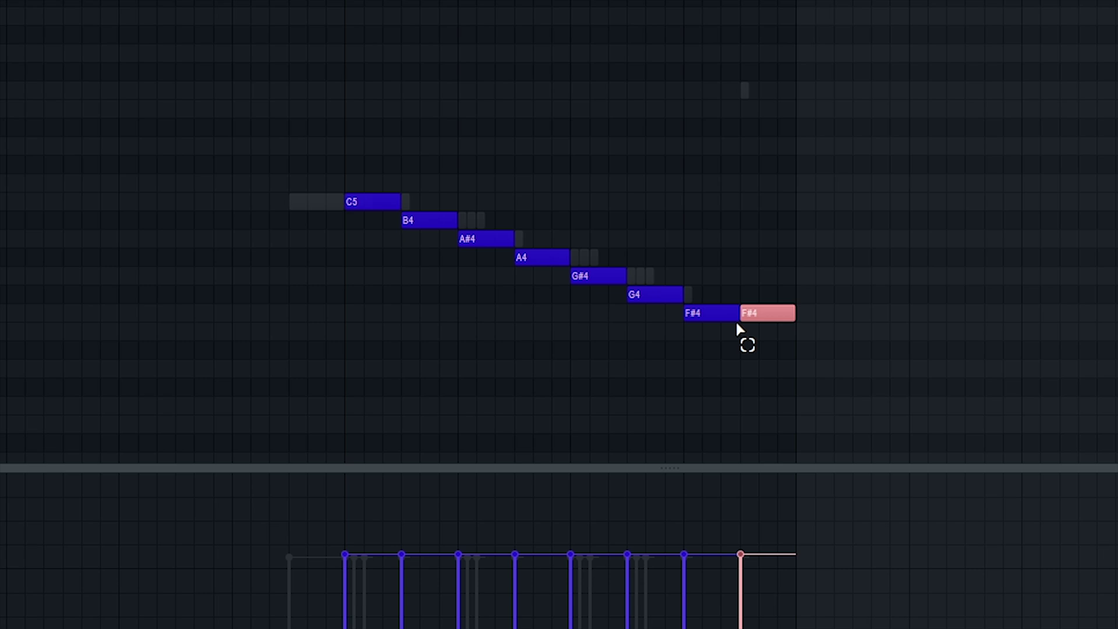
{"action": "key", "text": "ctrl+Up"}
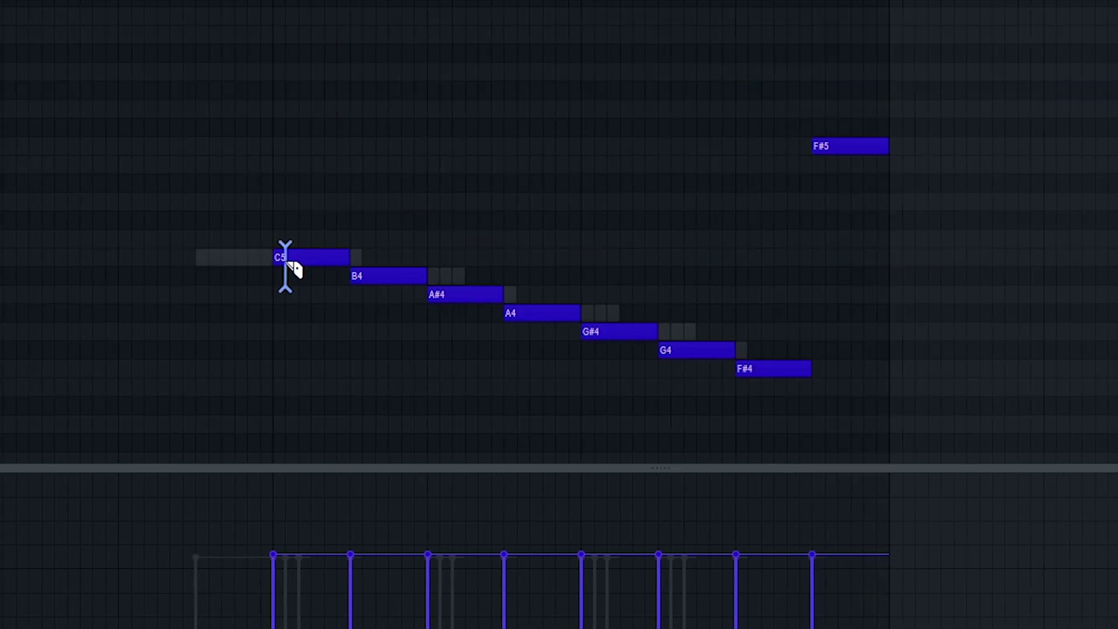
Step: Slice the starts of the C5, A#4, A4, G#4 and G4 snare notes into short rolls and play the pattern
{"action": "left_click", "coordinate": [284, 256]}
{"action": "left_click", "coordinate": [429, 291]}
{"action": "left_click", "coordinate": [597, 331]}
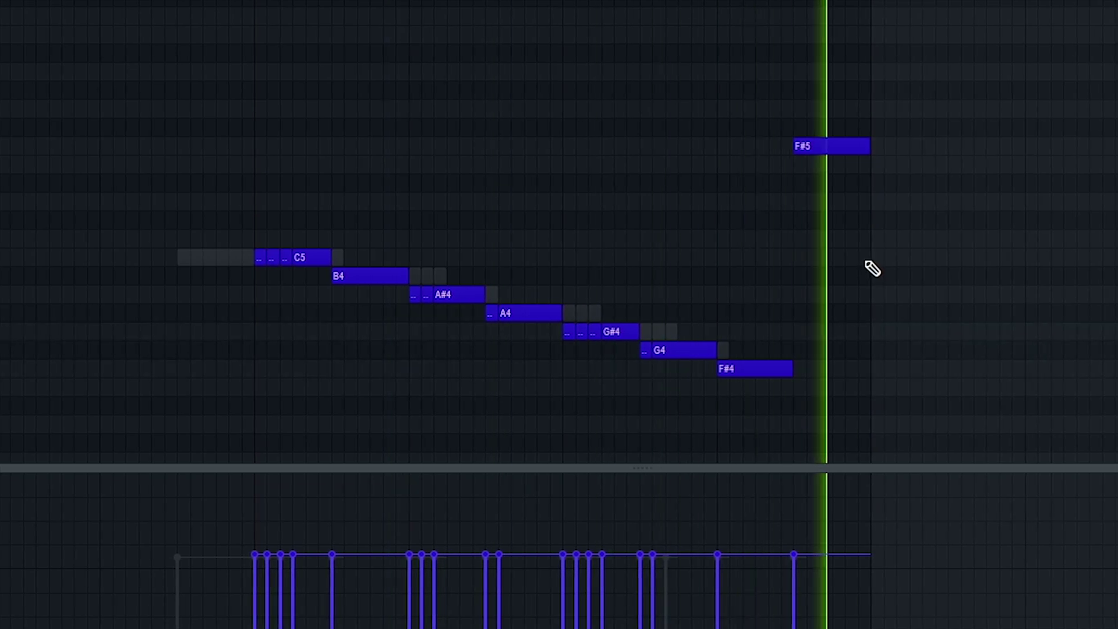
Step: Restore the original short snare hits and rolls in the TFZ Snare - Karat #2 pattern
{"action": "scroll", "coordinate": [408, 297], "scroll_direction": "down", "scroll_amount": 1}
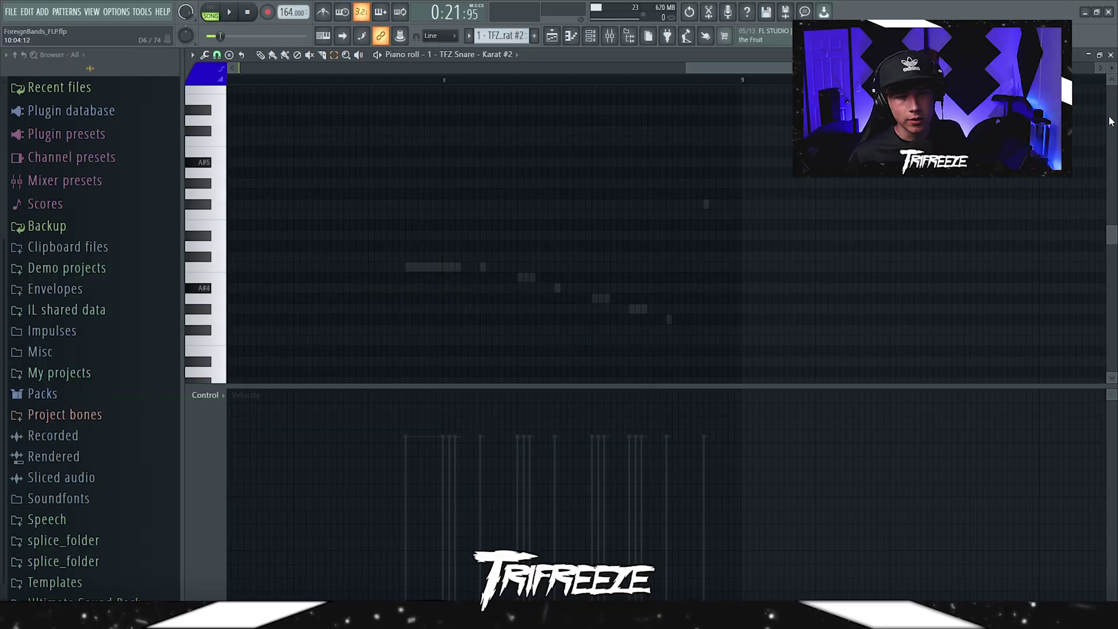
{"action": "scroll", "coordinate": [536, 305], "scroll_direction": "up", "scroll_amount": 2}
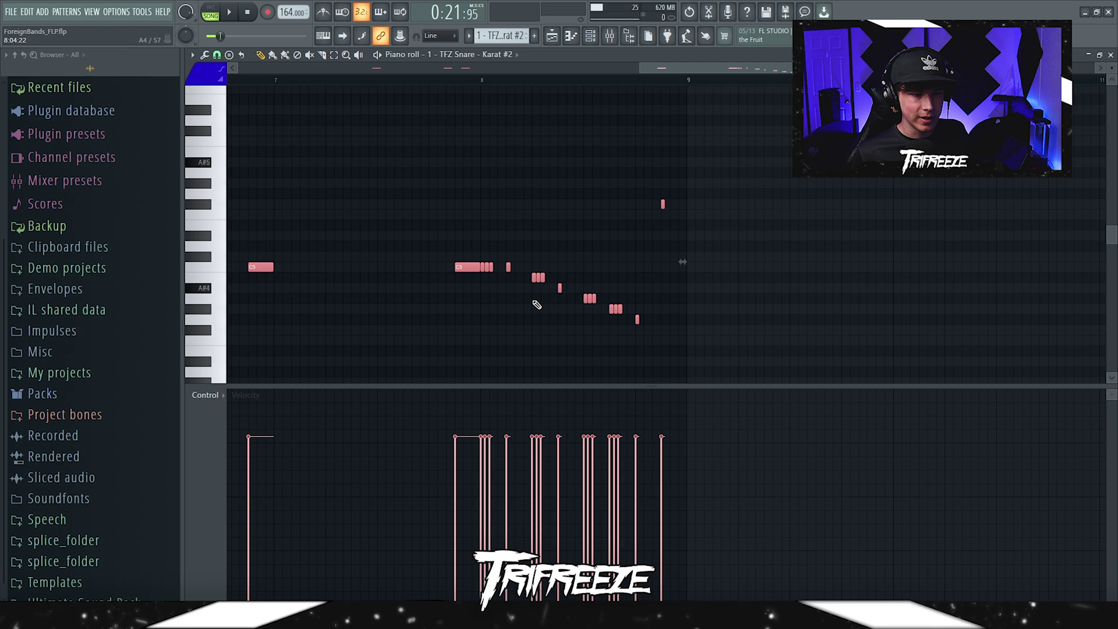